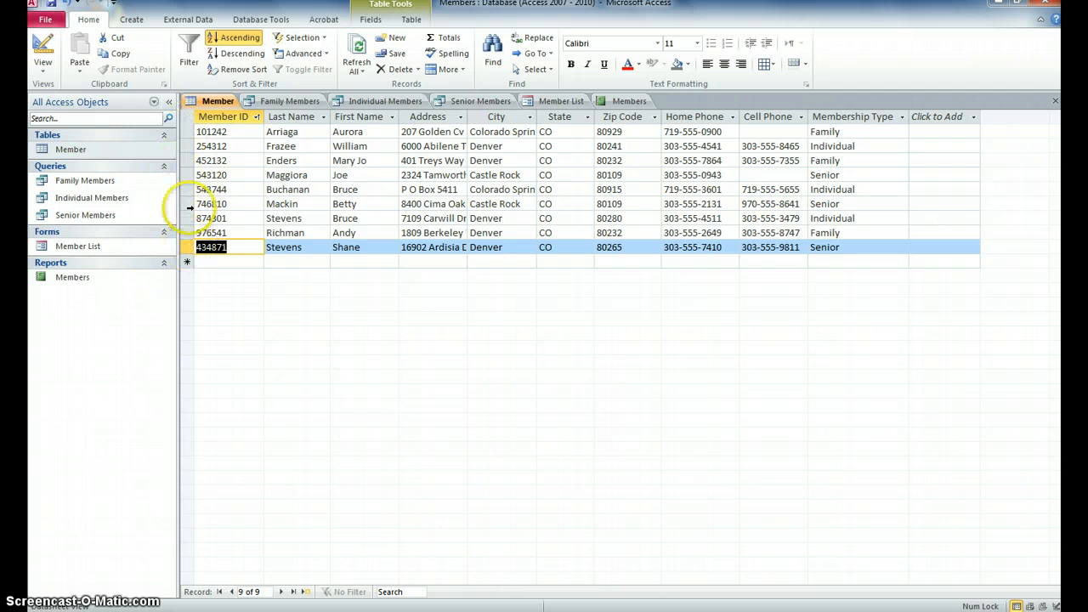
# Step: Drag a row boundary down so every Member row is tall enough for two-line addresses
pyautogui.click(187, 254)
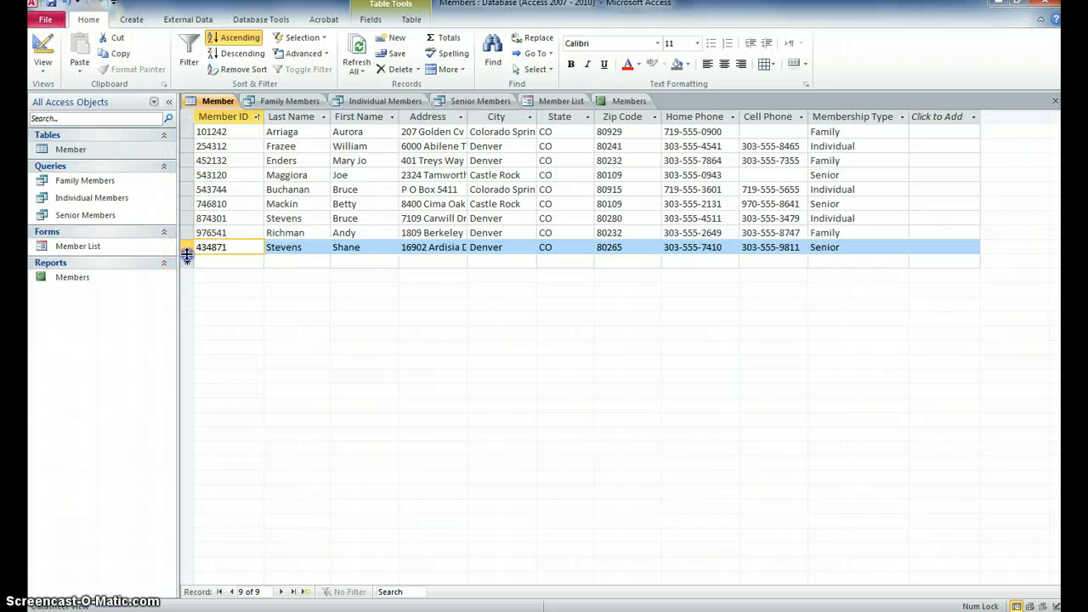
pyautogui.moveTo(187, 254); pyautogui.dragTo(187, 281)
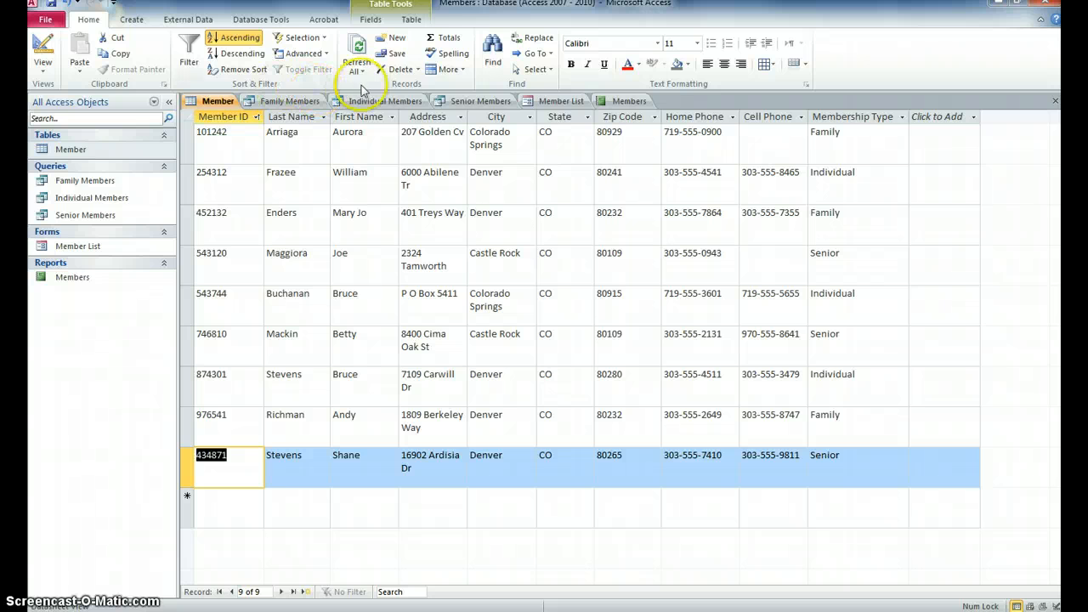
# Step: Reset all Member table rows to the Standard Height of 14.25 in Row Height
pyautogui.click(463, 74)
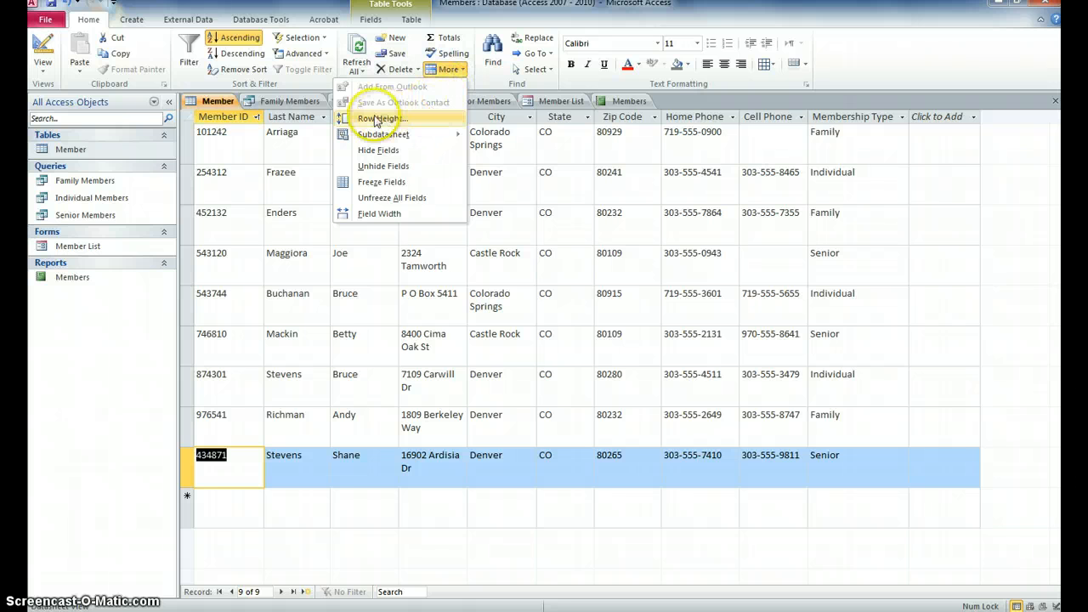
pyautogui.click(370, 121)
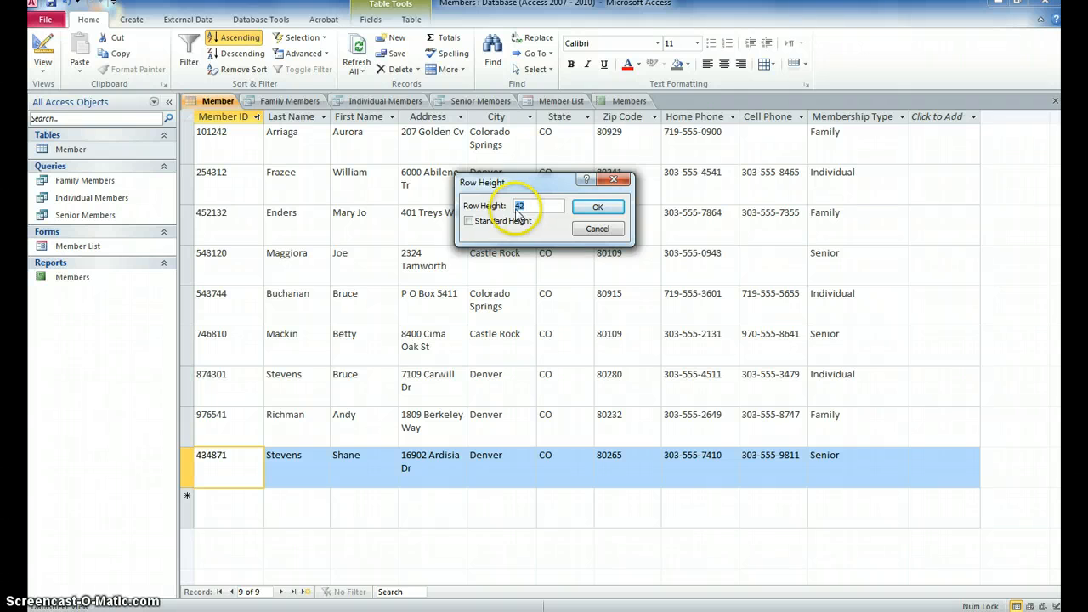
pyautogui.click(469, 221)
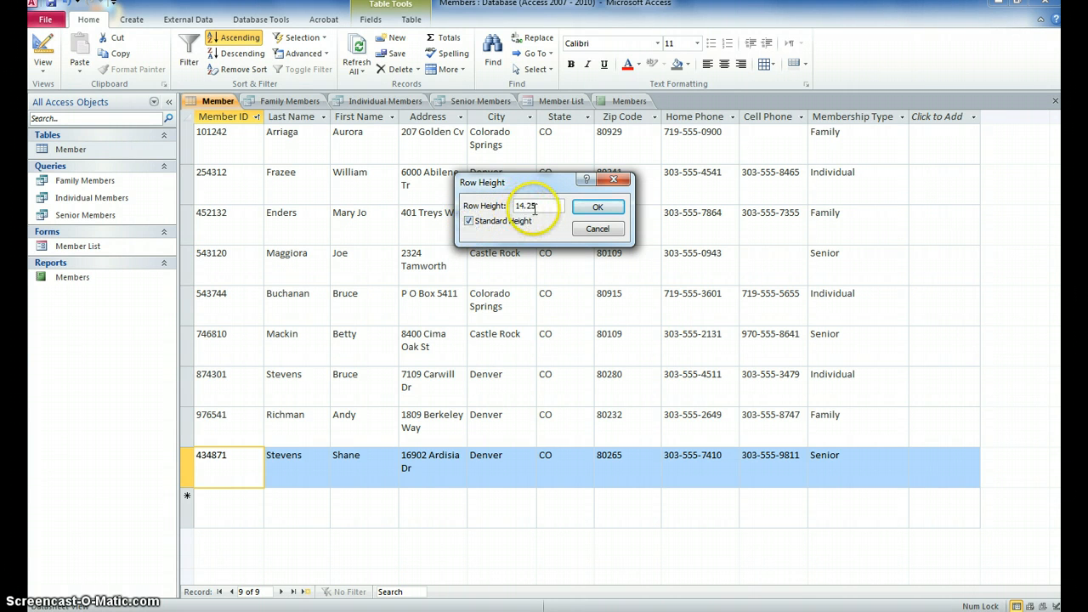
pyautogui.click(596, 209)
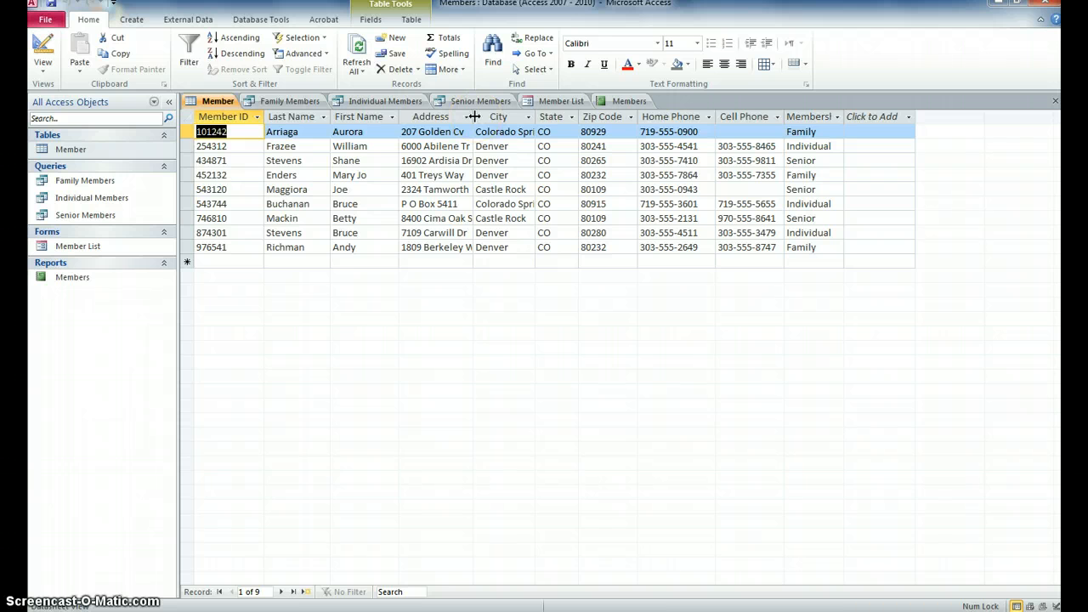
# Step: Widen the Address column and auto-fit City so 'Colorado Springs' shows in full
pyautogui.moveTo(473, 116); pyautogui.dragTo(502, 119)
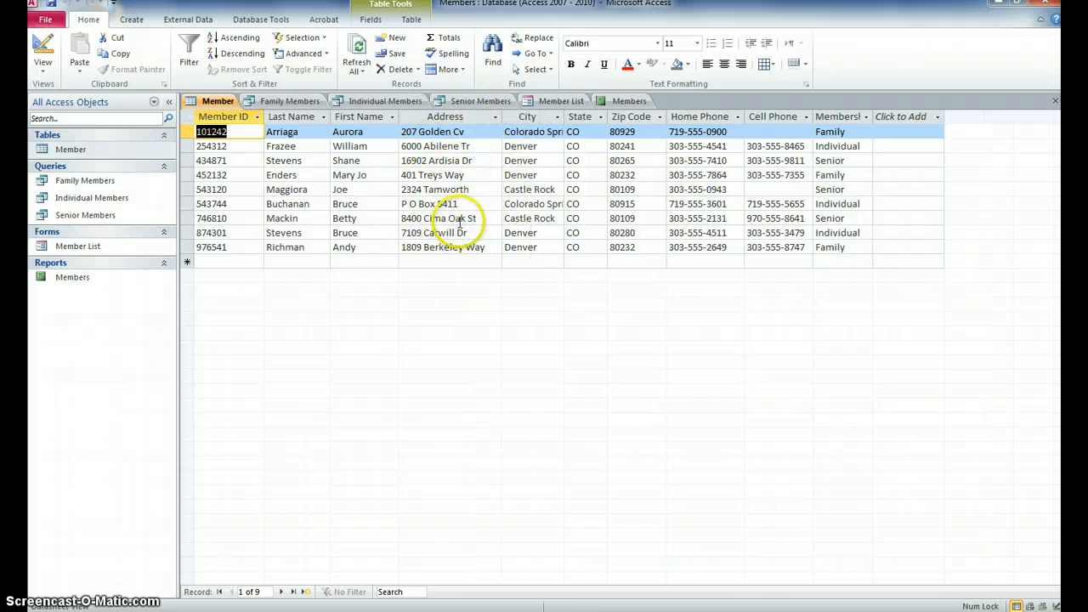
pyautogui.doubleClick(563, 117)
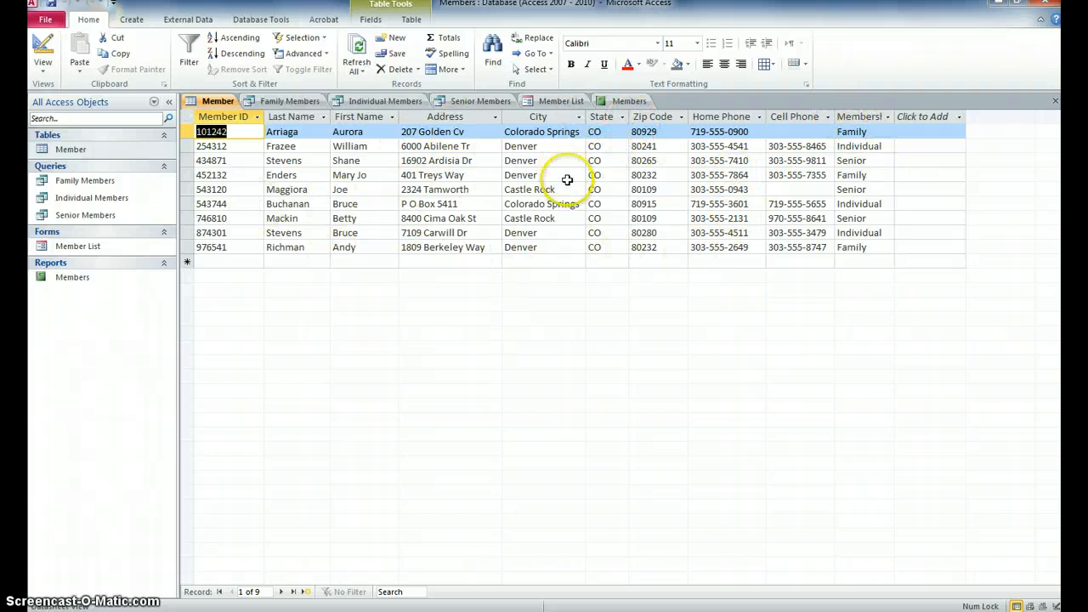
# Step: Select the whole table and auto-fit every column from Member ID through Membership Type
pyautogui.click(189, 119)
pyautogui.hotkey('ctrl', 'c')
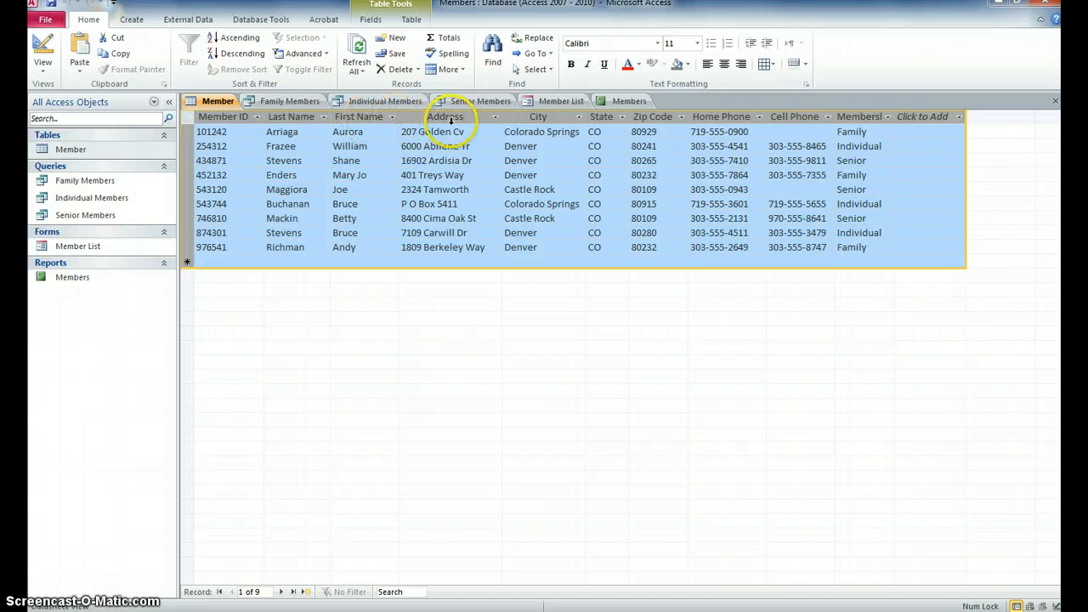
pyautogui.doubleClick(400, 118)
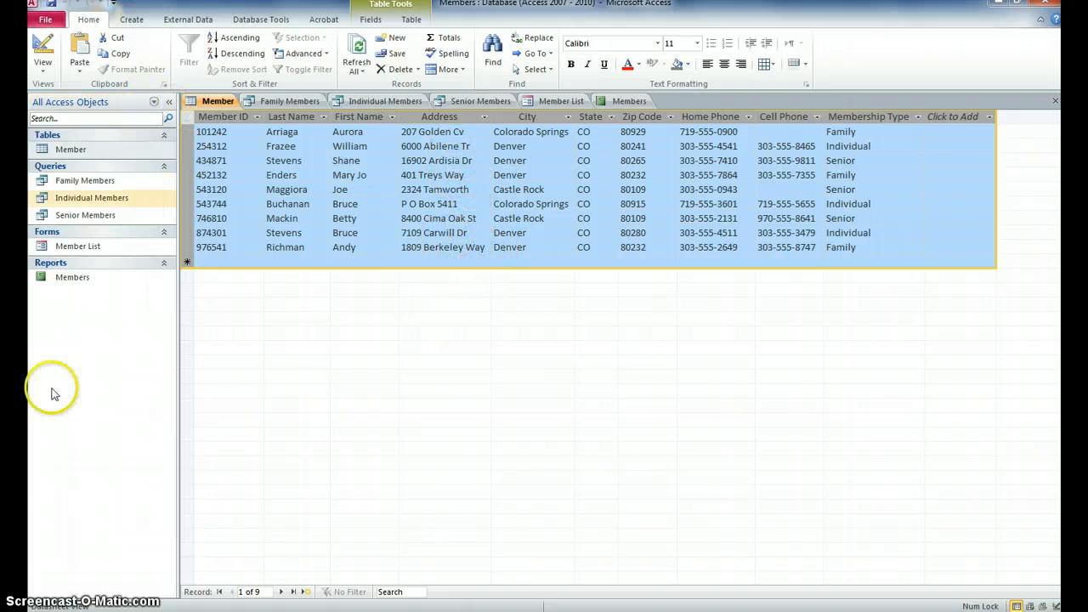
pyautogui.click(204, 132)
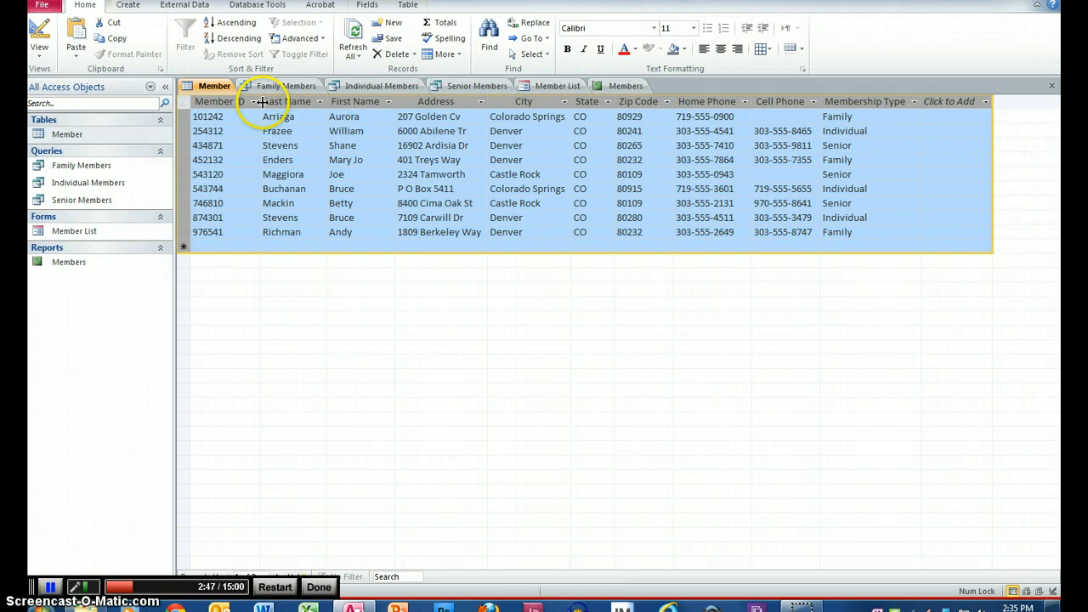
# Step: Stretch the Member ID column far past its six-digit values, then scroll sideways to check
pyautogui.moveTo(262, 101); pyautogui.dragTo(383, 102)
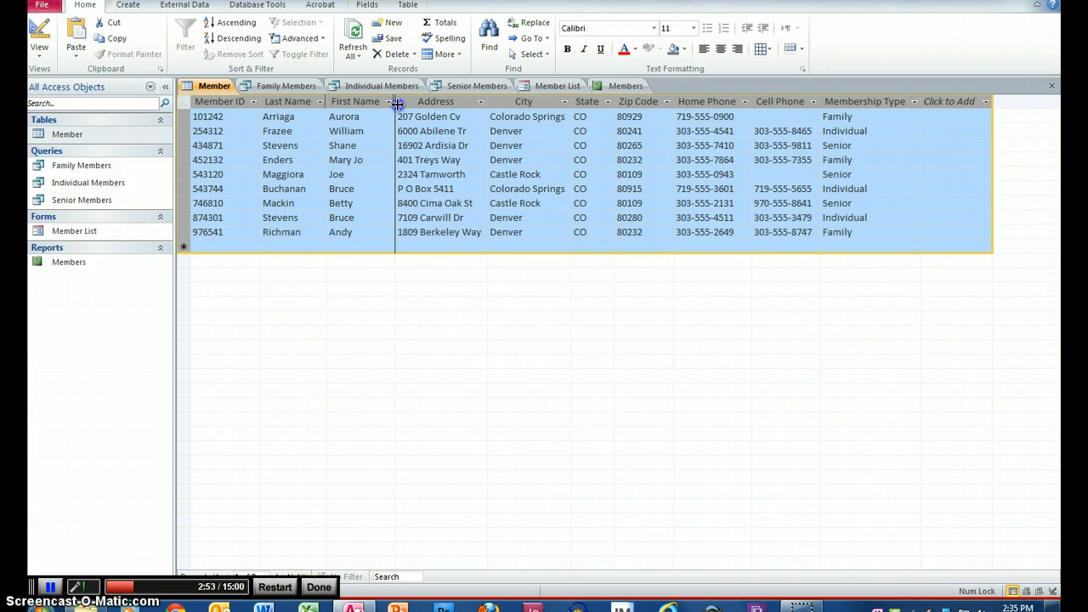
pyautogui.moveTo(397, 102); pyautogui.dragTo(397, 103)
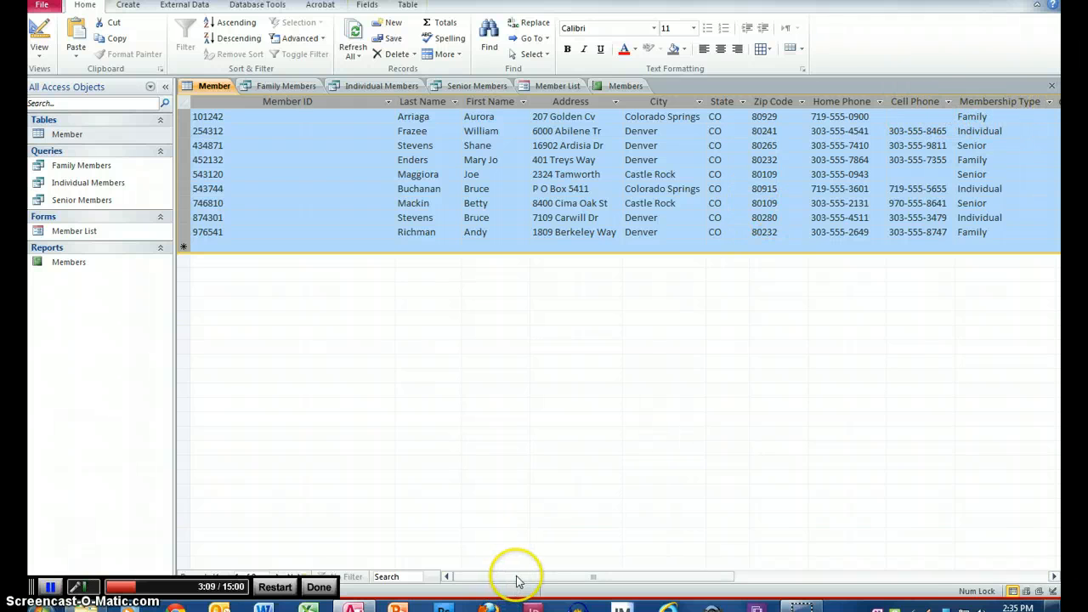
pyautogui.moveTo(516, 576); pyautogui.dragTo(800, 583)
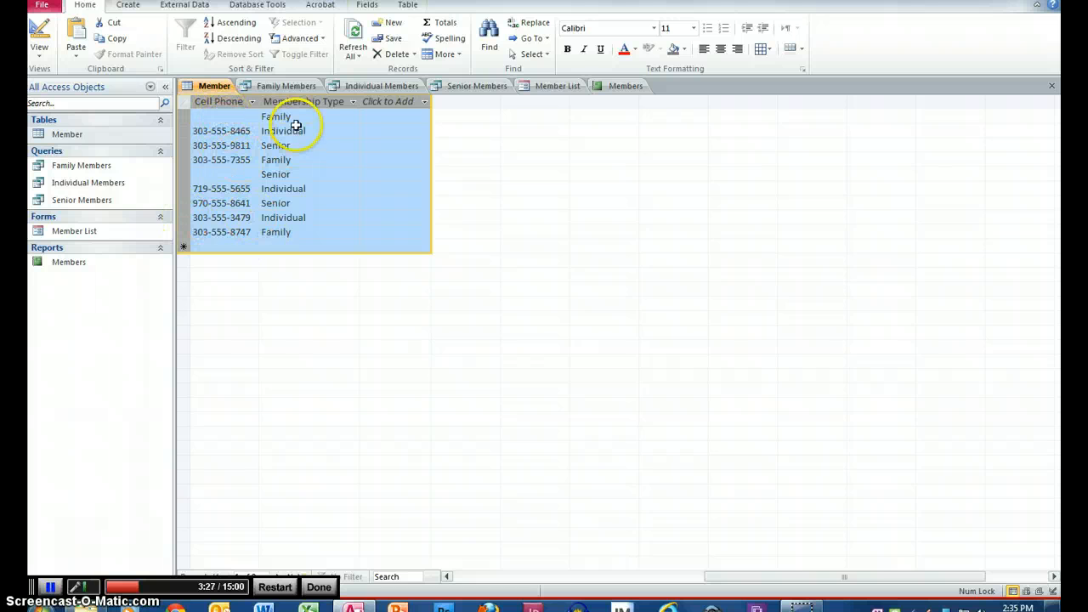
pyautogui.moveTo(840, 578); pyautogui.dragTo(595, 586)
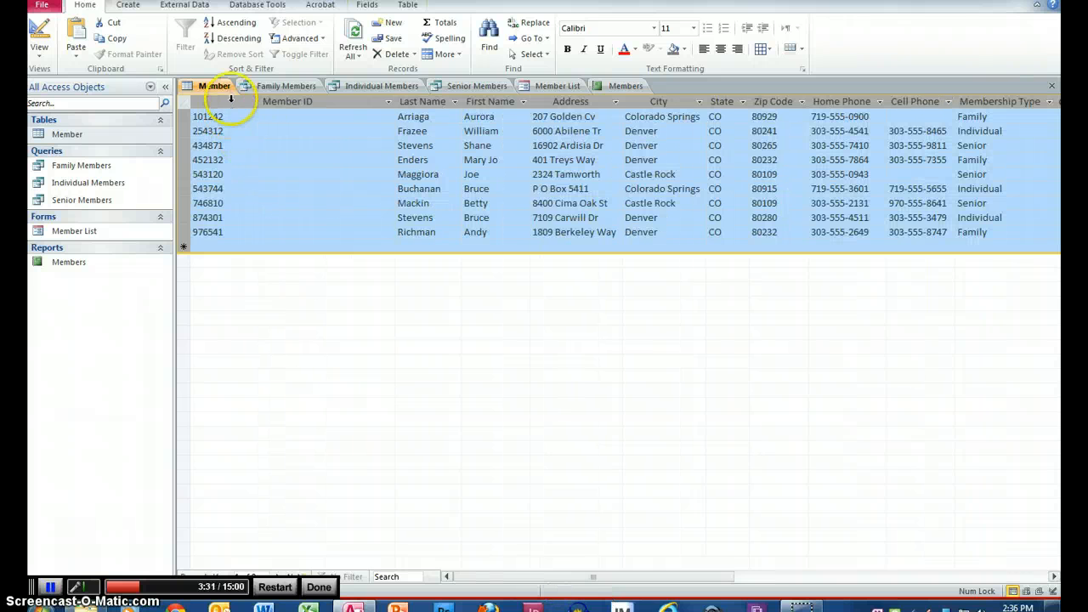
# Step: Freeze the Member ID column and scroll the other fields sideways to confirm it stays visible
pyautogui.click(287, 102)
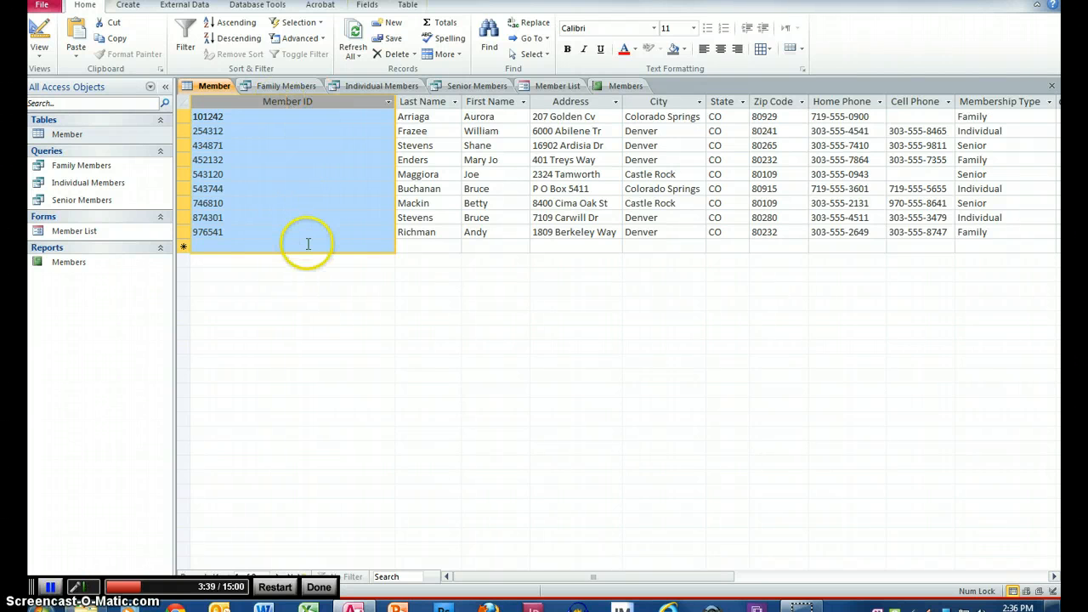
pyautogui.click(447, 55)
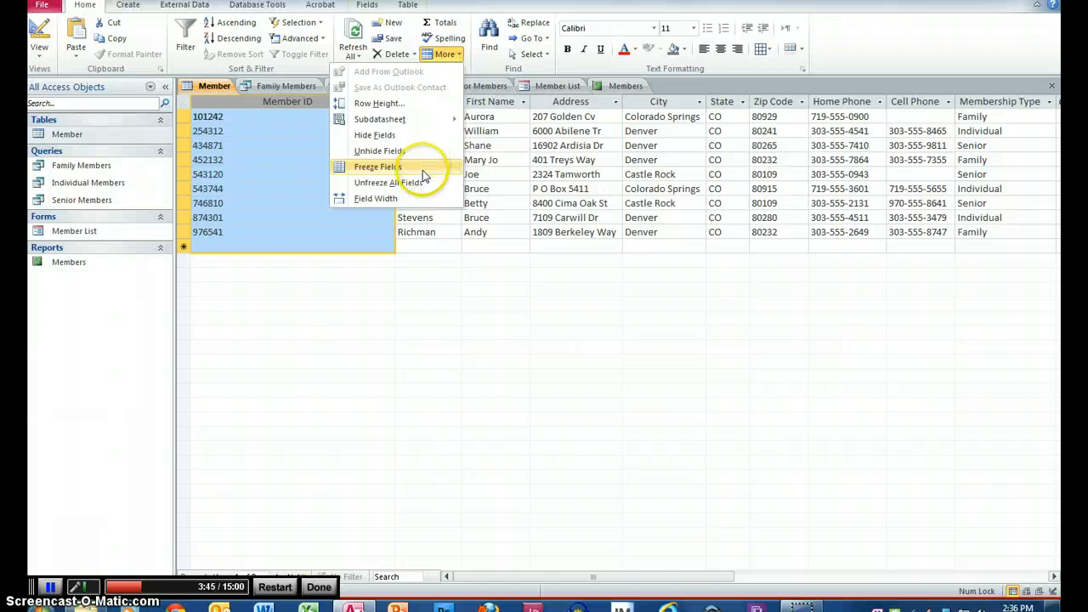
pyautogui.click(390, 169)
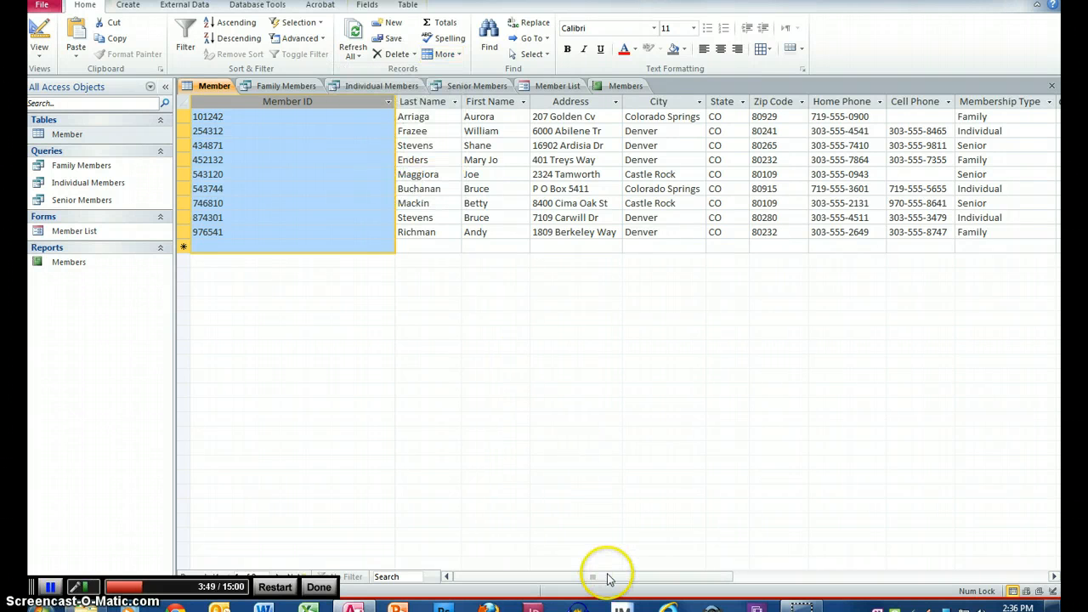
pyautogui.moveTo(607, 578); pyautogui.dragTo(731, 578)
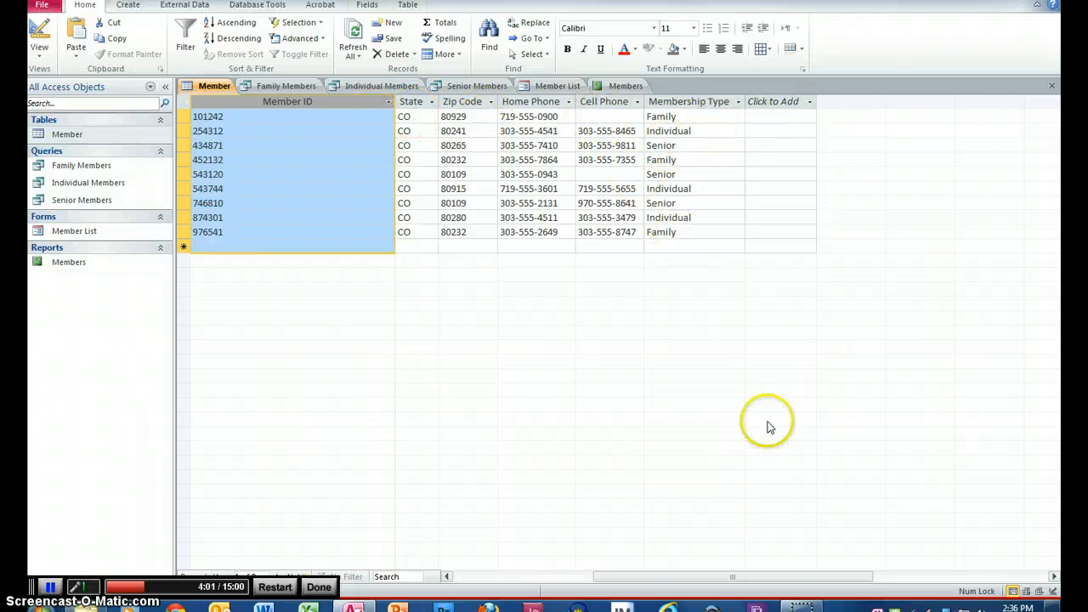
pyautogui.moveTo(775, 577); pyautogui.dragTo(910, 568)
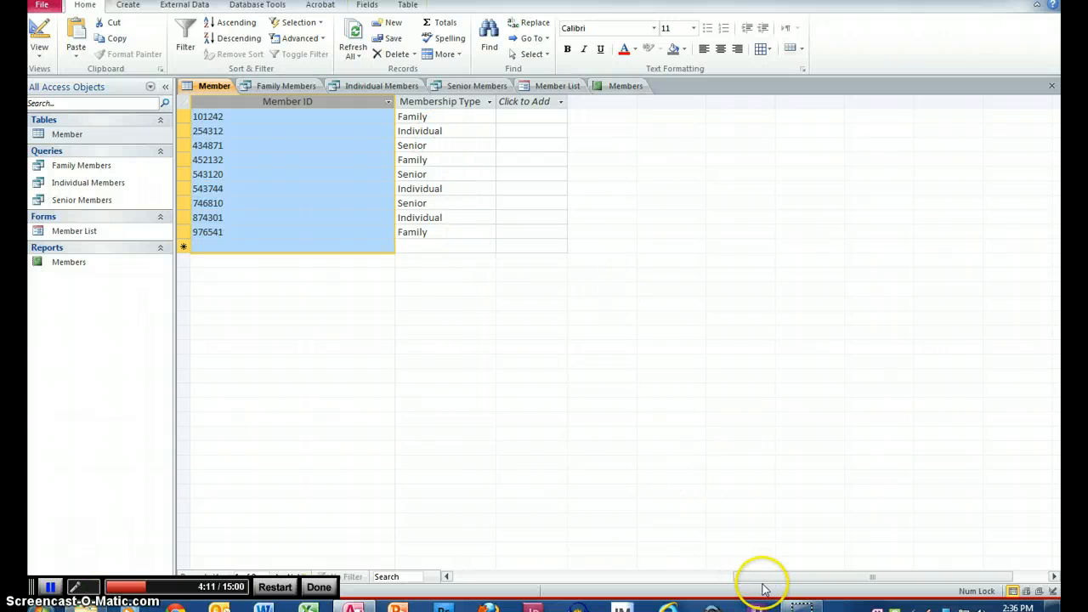
pyautogui.moveTo(757, 578); pyautogui.dragTo(477, 578)
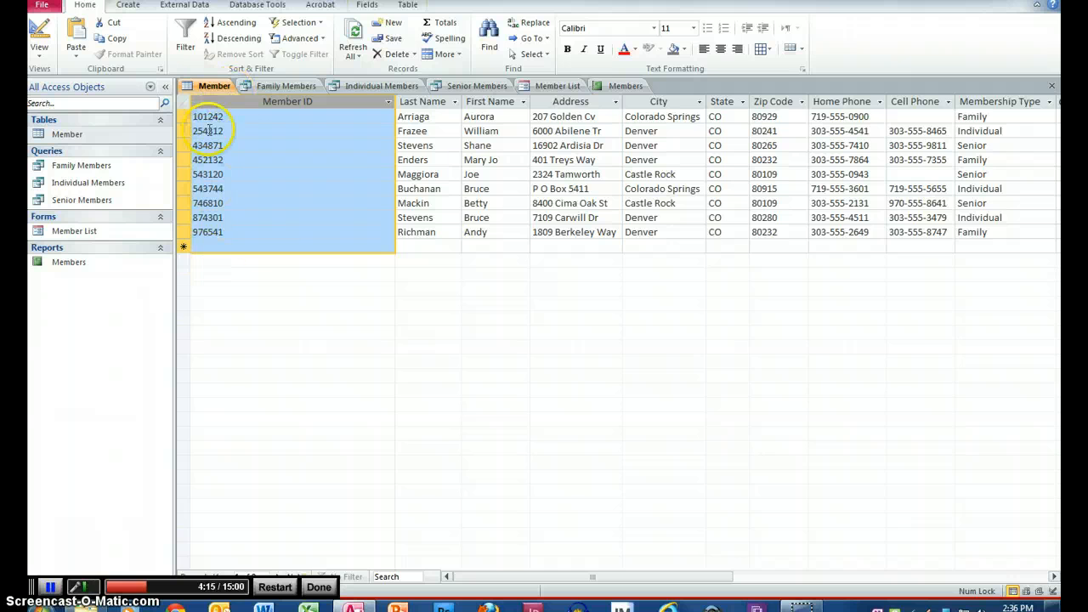
# Step: Unfreeze all fields, deselect the Member ID column, and return to the first record
pyautogui.click(458, 56)
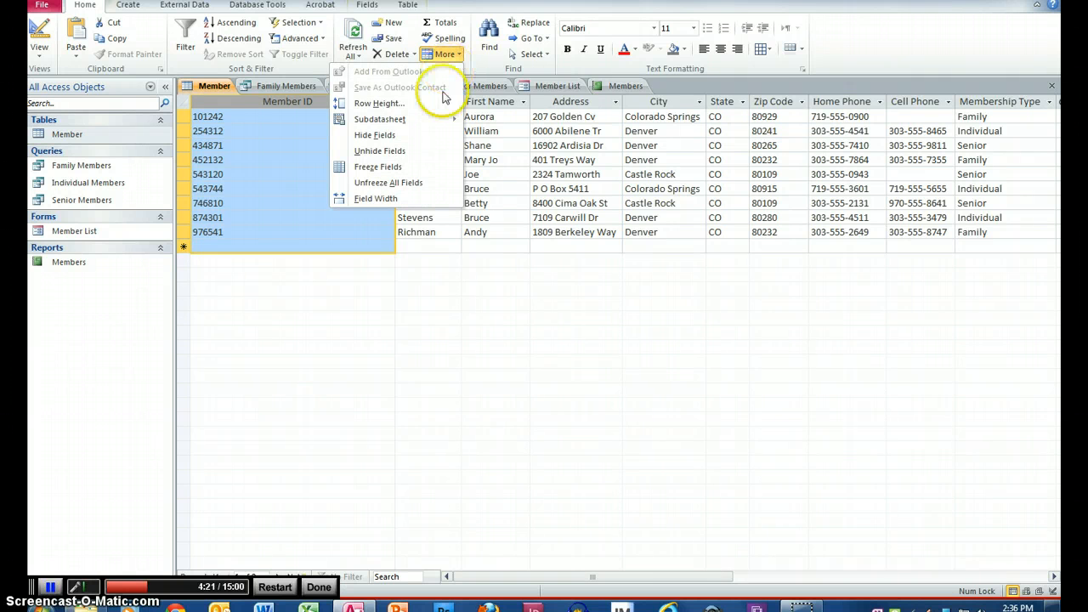
pyautogui.click(393, 183)
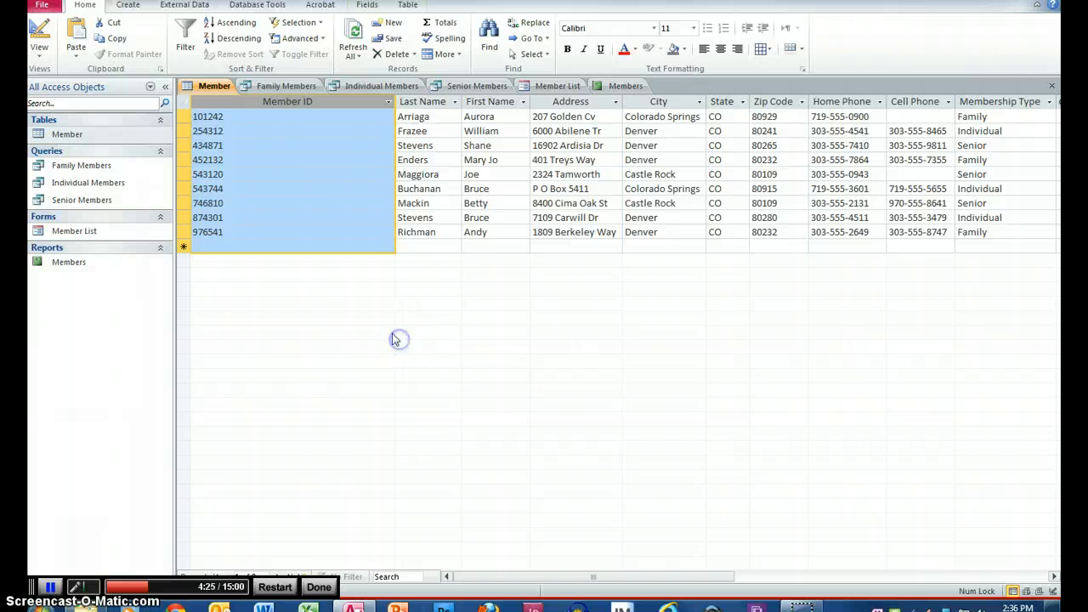
pyautogui.click(217, 232)
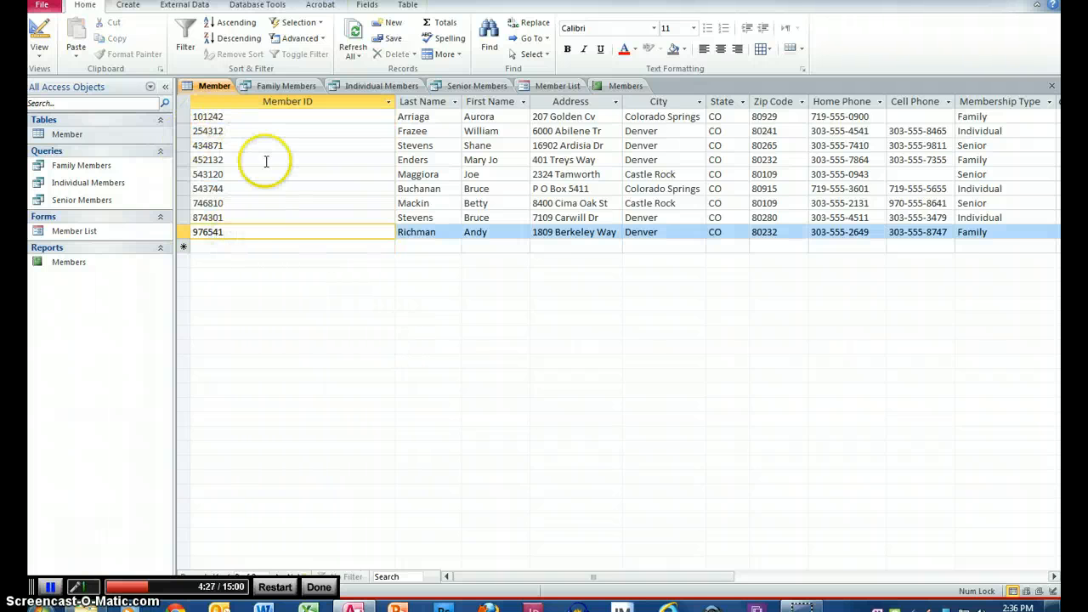
pyautogui.click(219, 116)
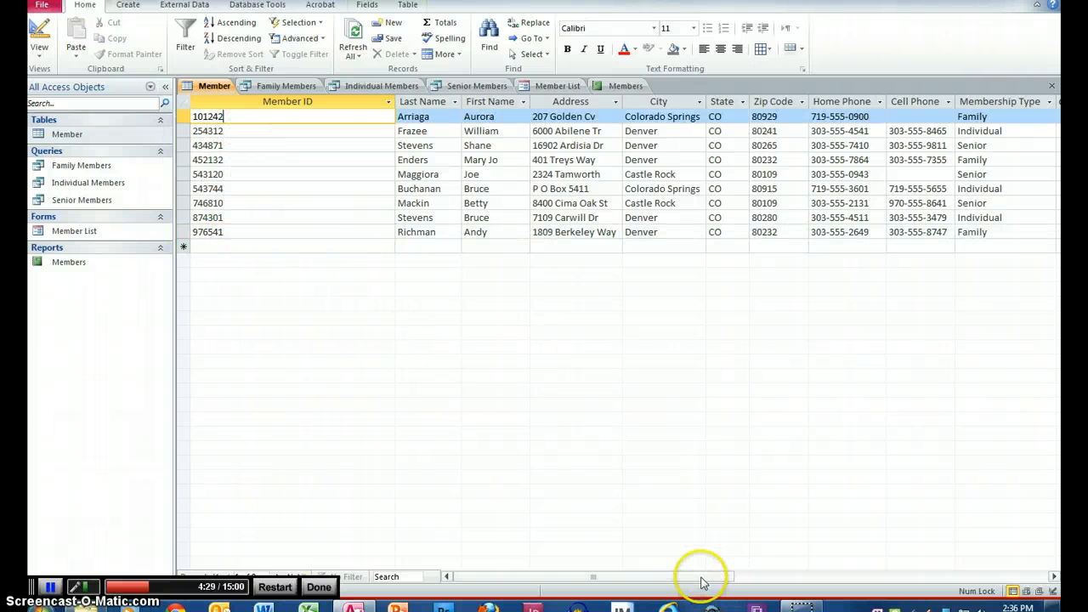
pyautogui.moveTo(700, 578); pyautogui.dragTo(662, 598)
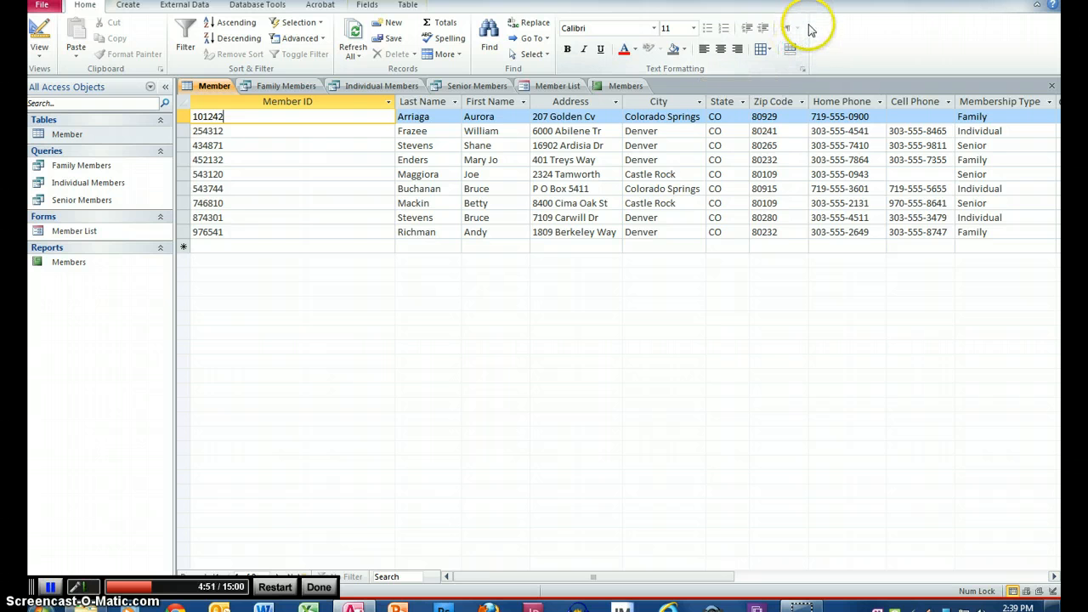
# Step: Set the alternate row color to Olive Green, Accent 3, Lighter 80%
pyautogui.click(800, 53)
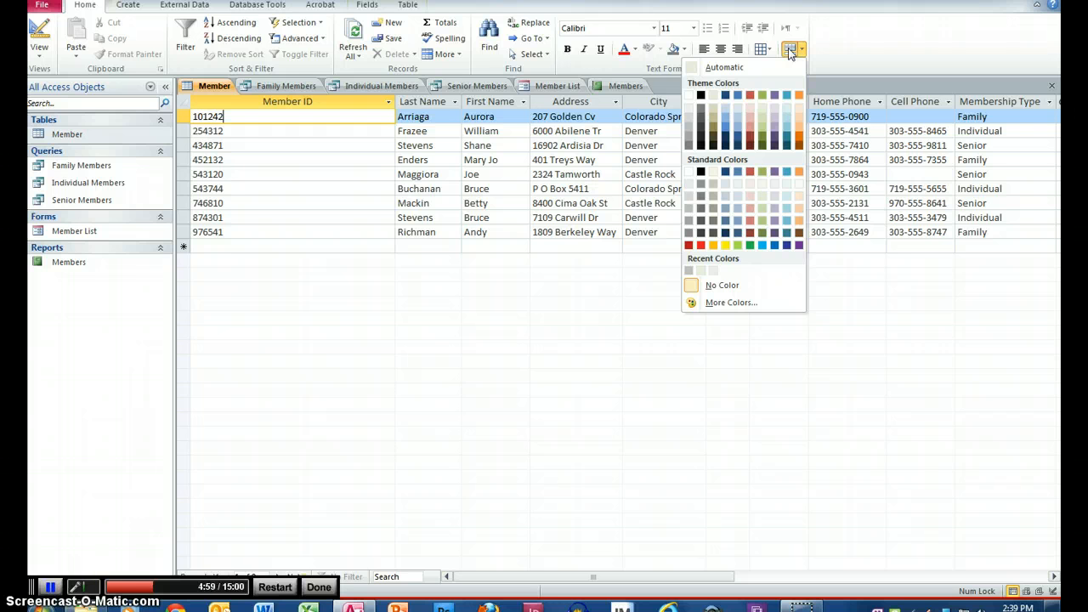
pyautogui.click(761, 107)
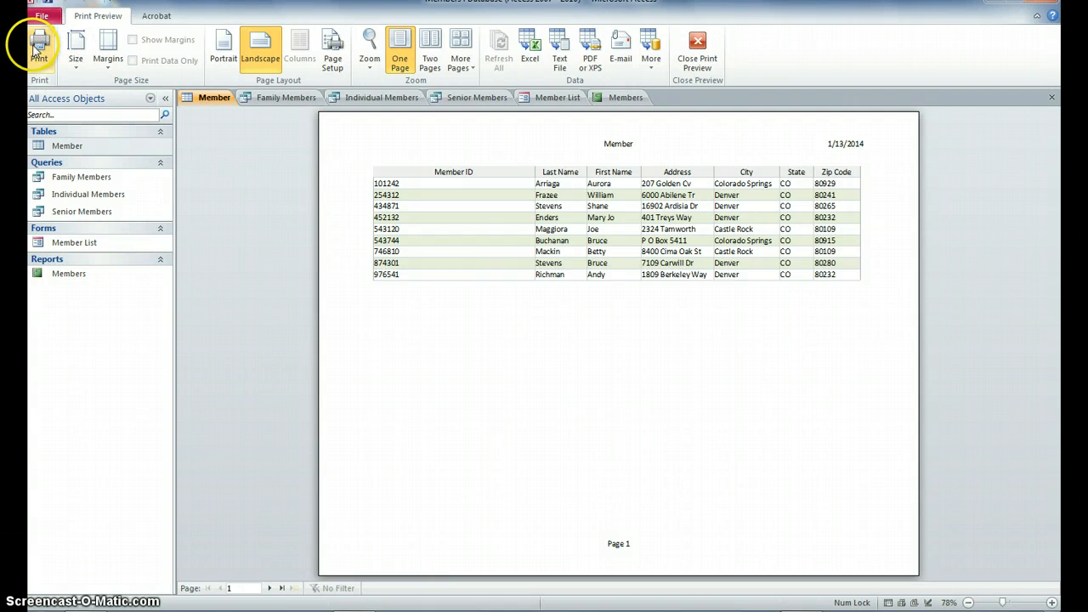
pyautogui.click(47, 18)
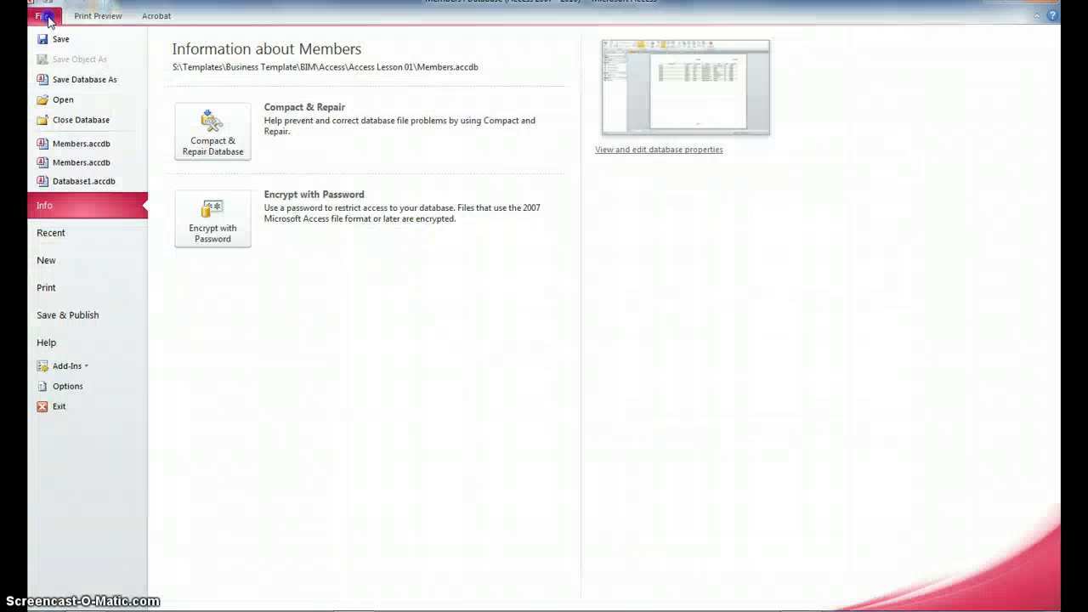
pyautogui.click(38, 16)
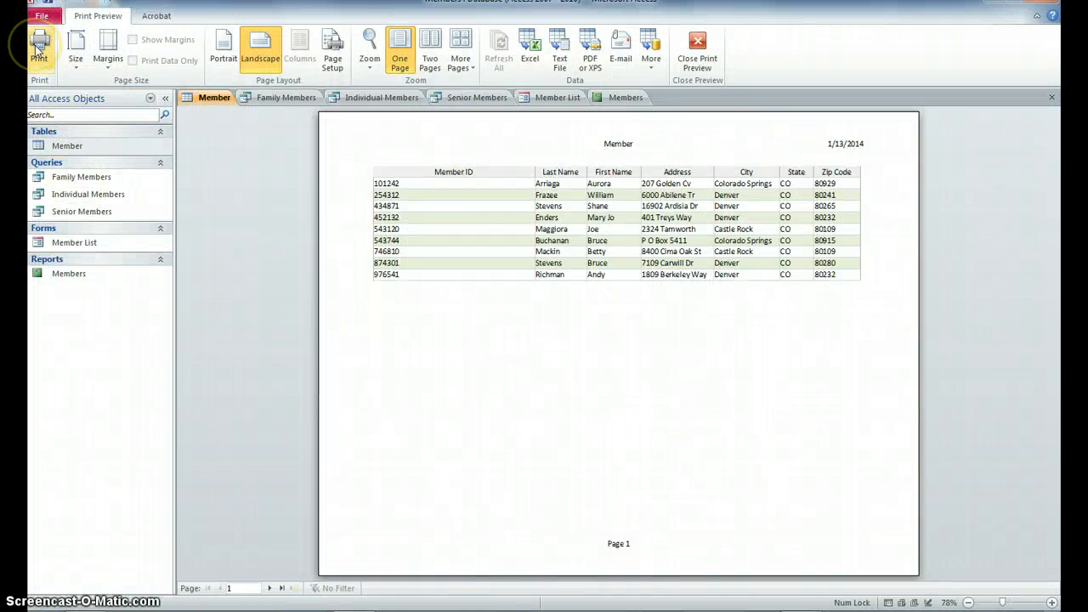
pyautogui.click(39, 15)
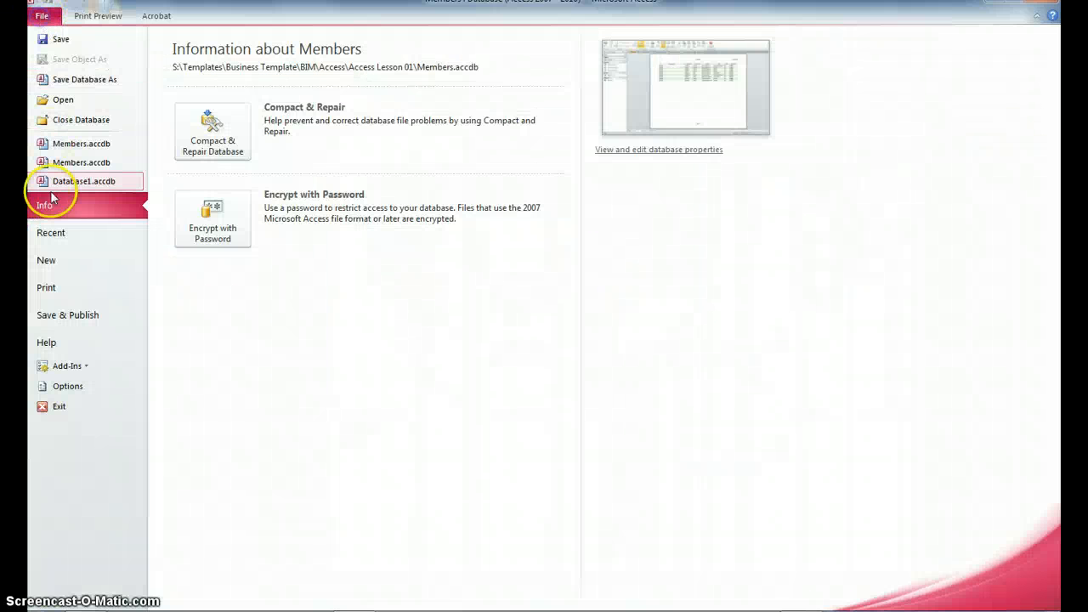
pyautogui.click(49, 288)
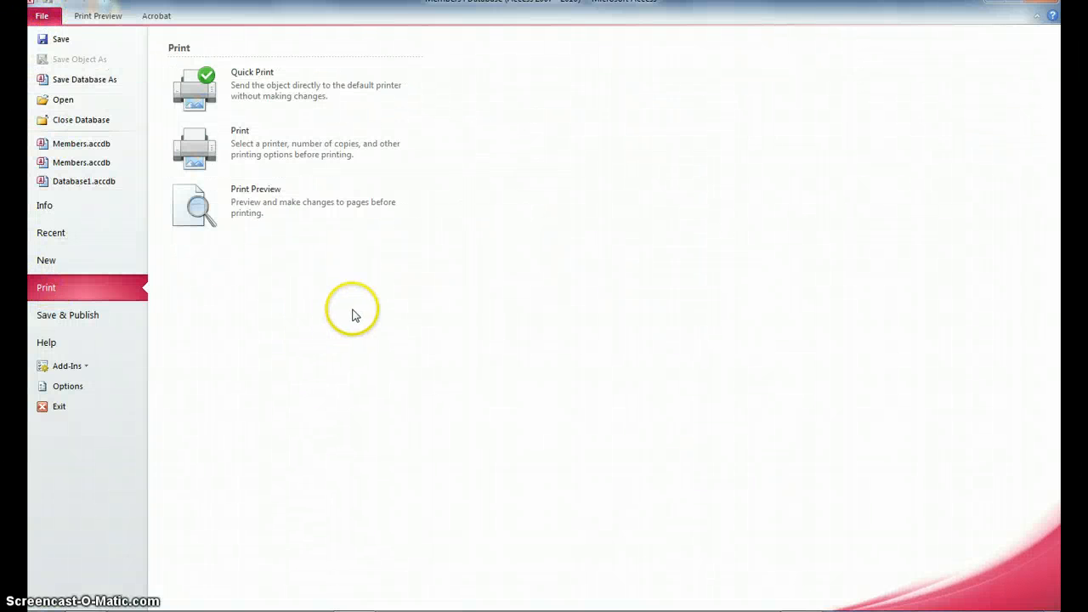
pyautogui.click(248, 205)
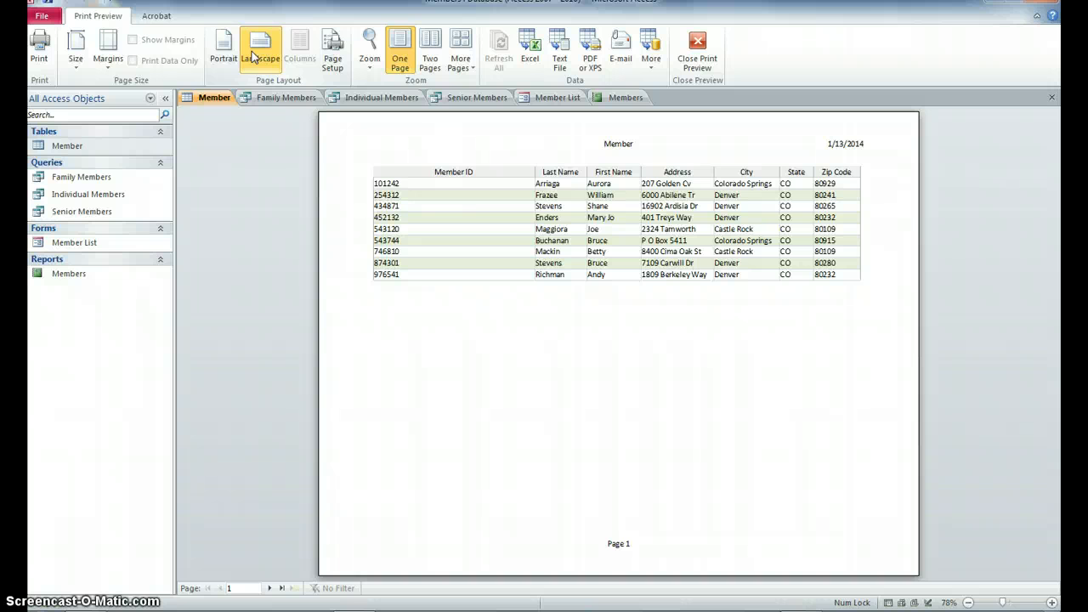
# Step: View page 2 of the preview at 100% zoom, then close the print preview
pyautogui.click(270, 588)
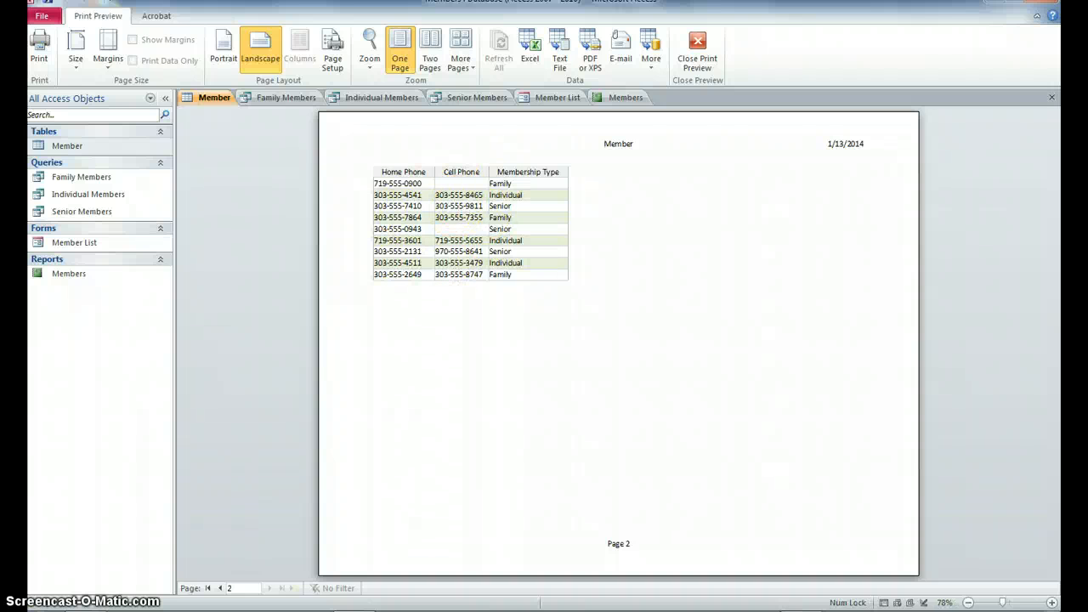
pyautogui.click(369, 44)
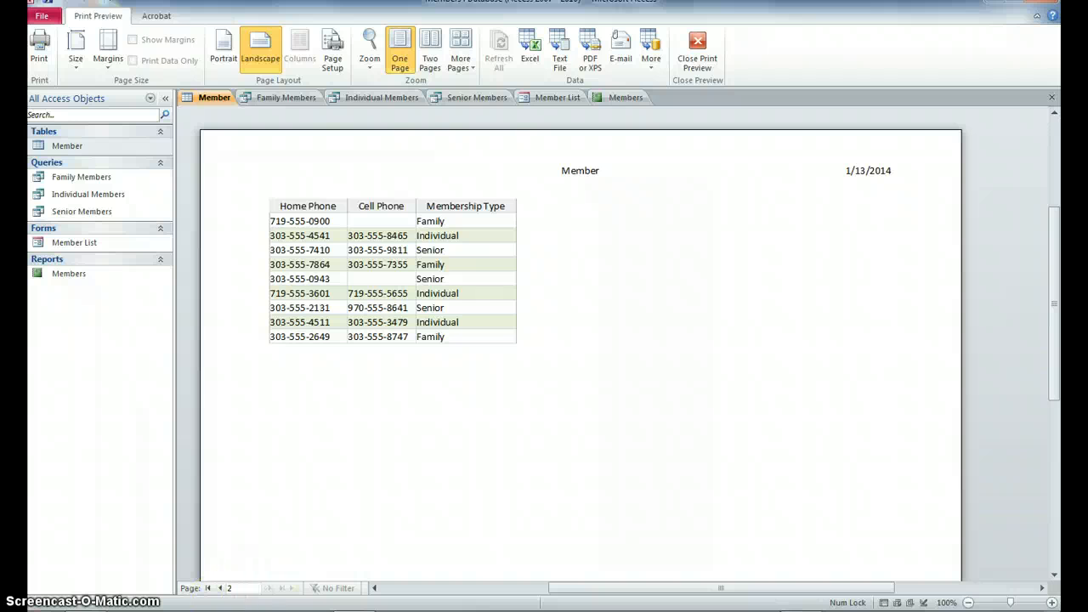
pyautogui.click(698, 50)
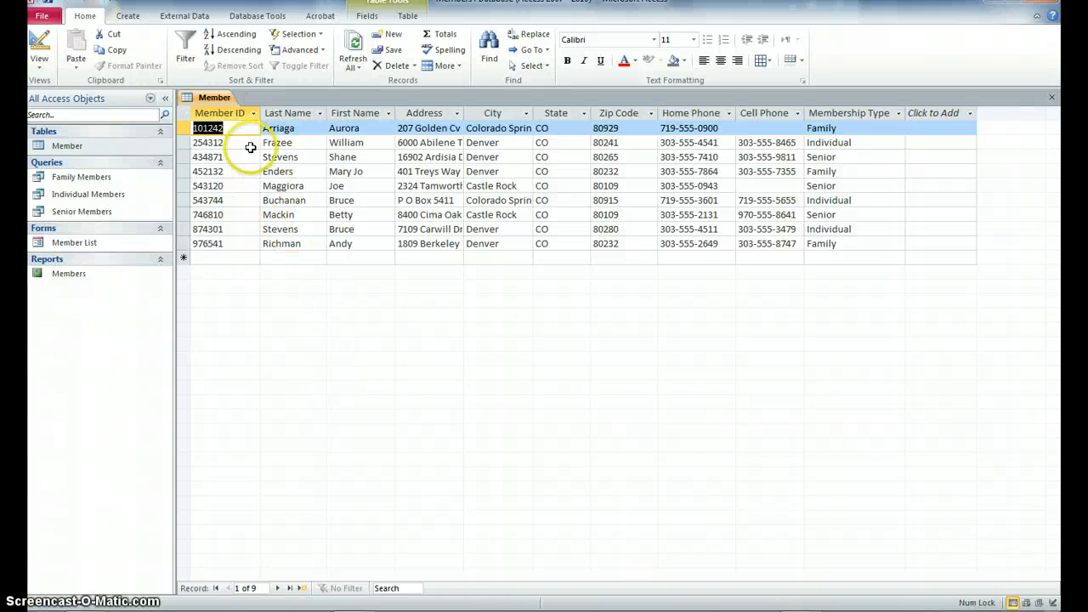
# Step: Close the Member table and rename it 'Member -' followed by the author's surname
pyautogui.rightClick(212, 103)
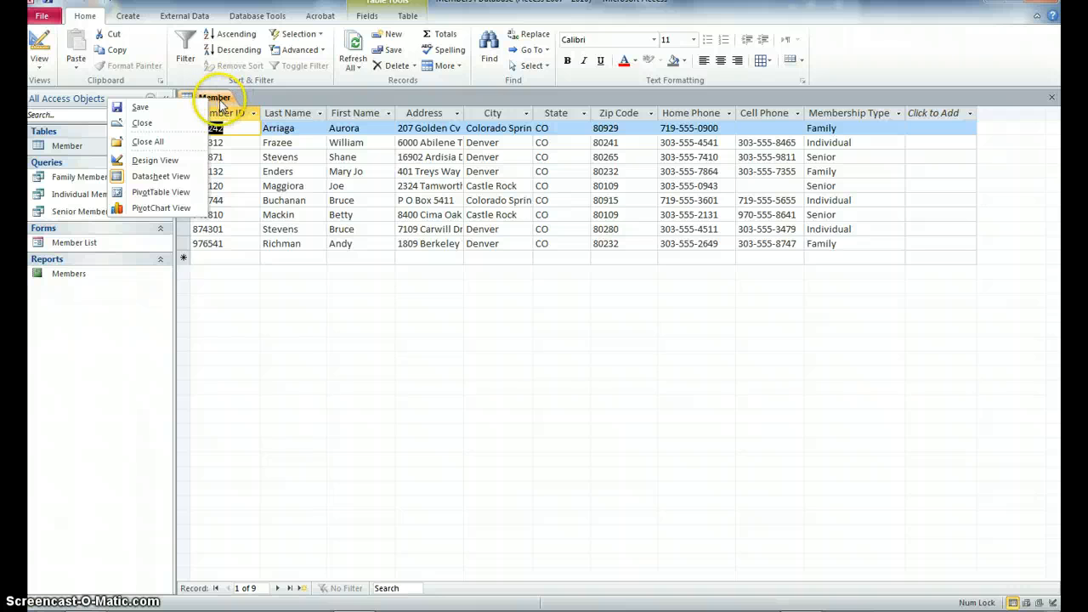
pyautogui.click(141, 123)
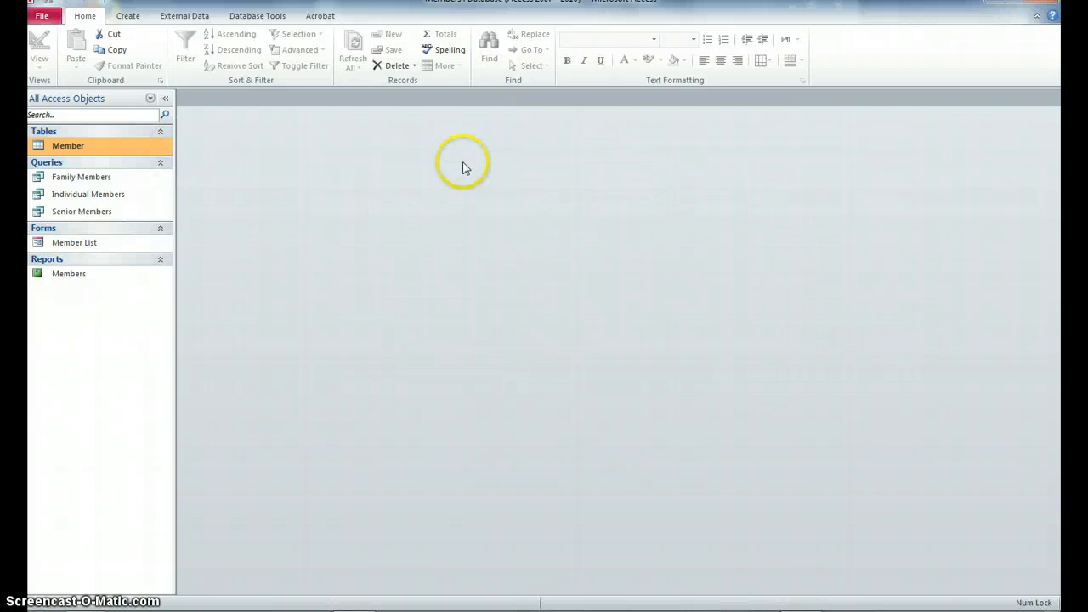
pyautogui.rightClick(67, 151)
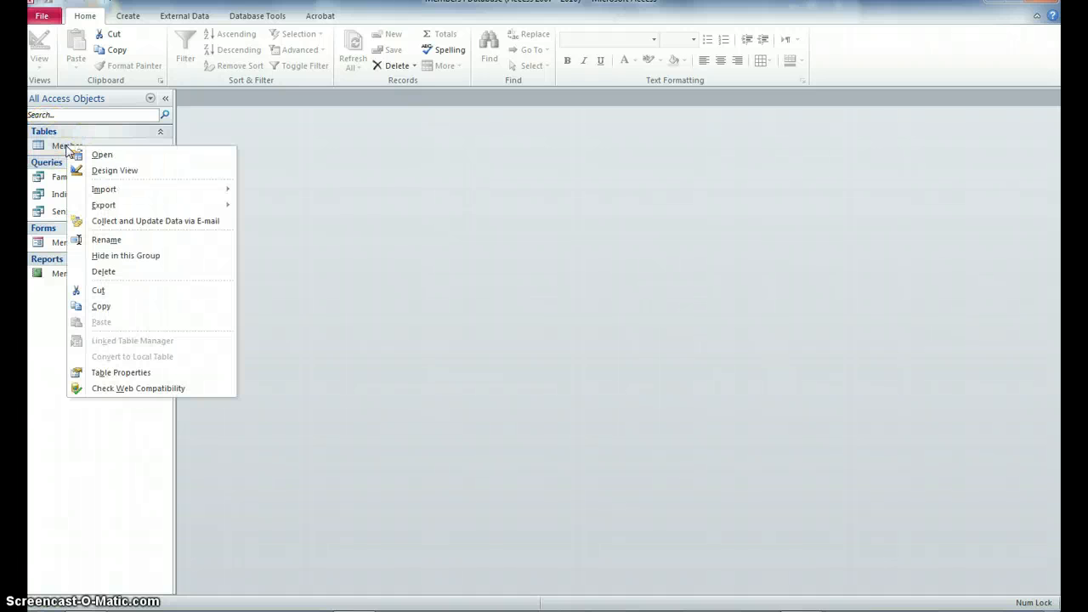
pyautogui.click(110, 242)
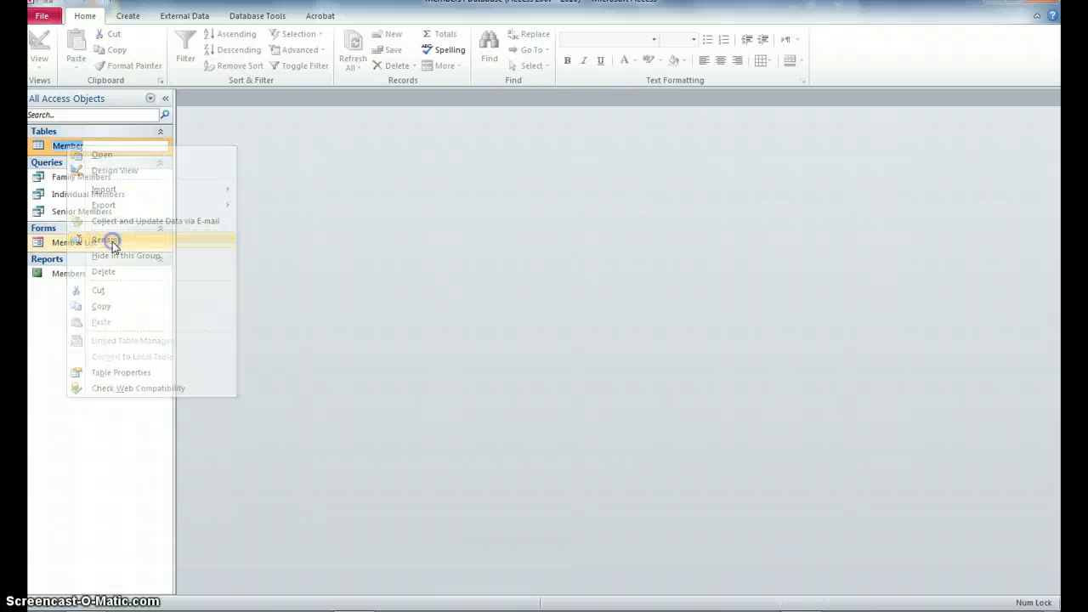
pyautogui.click(82, 146)
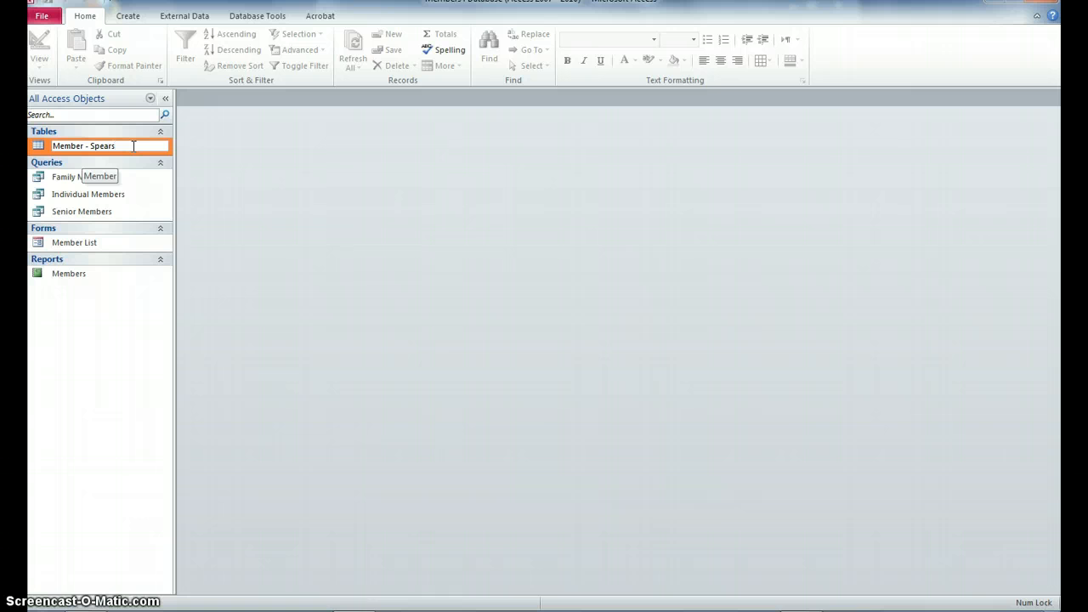
pyautogui.press('Return')
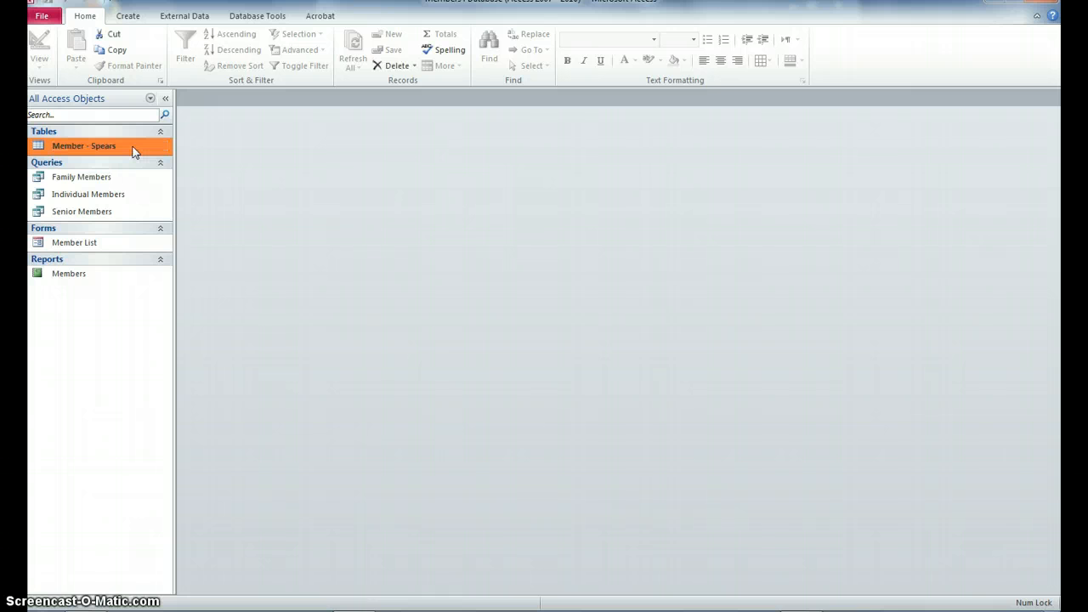
# Step: Save the database as a new file, appending a hyphen and the author's surname to 'Members'
pyautogui.click(42, 18)
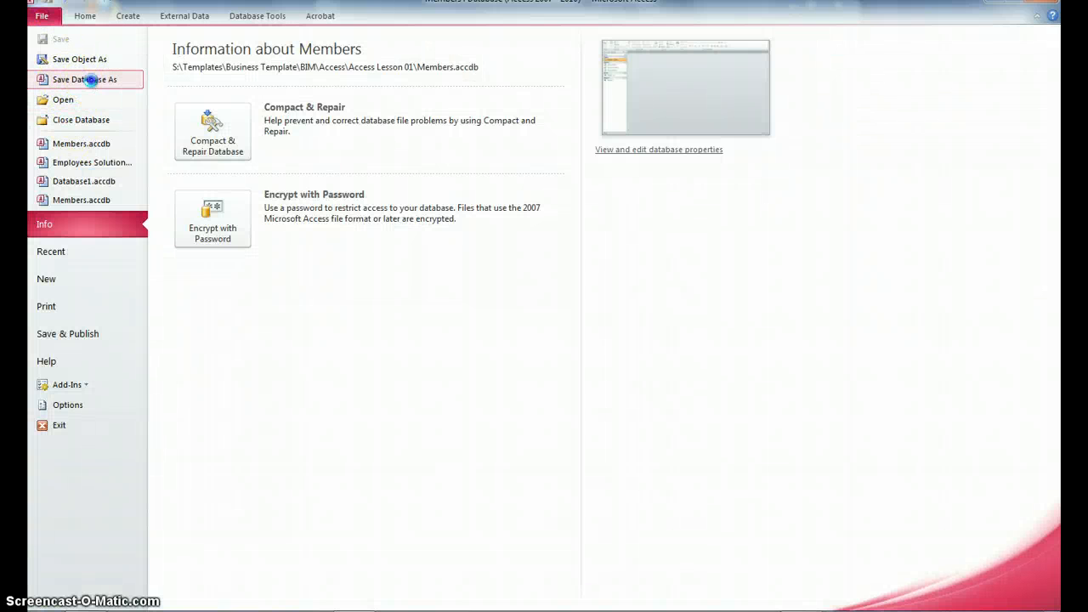
pyautogui.click(91, 79)
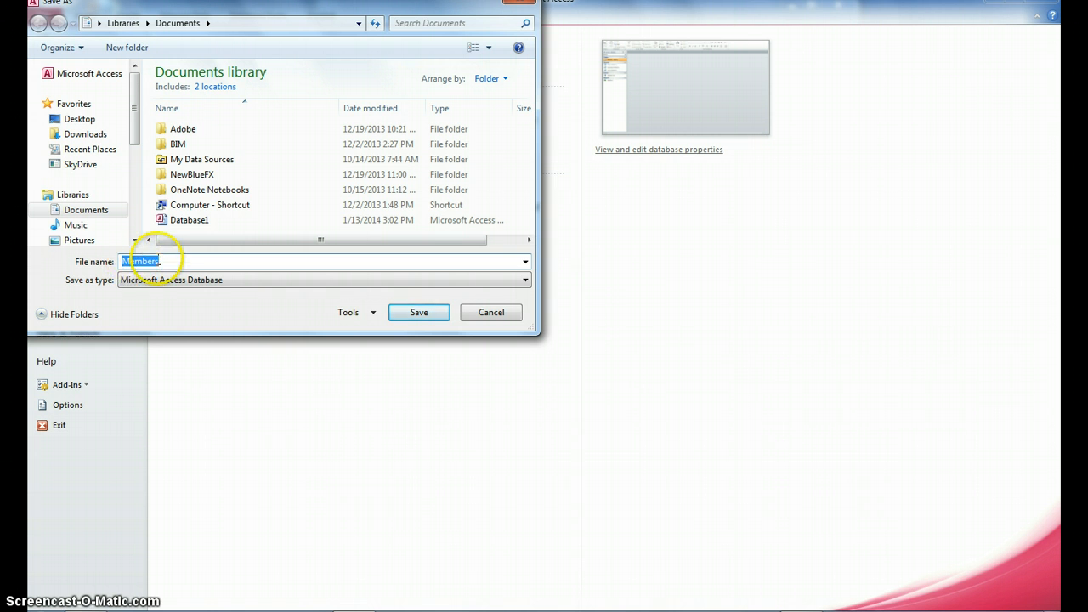
pyautogui.click(175, 261)
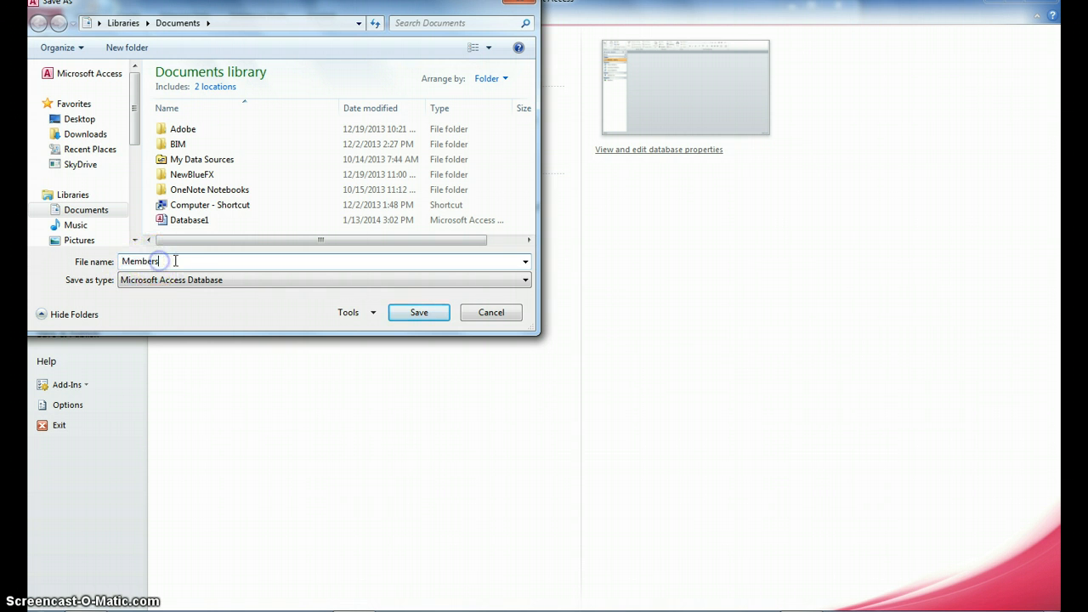
pyautogui.write('- spears')
pyautogui.click(522, 6)
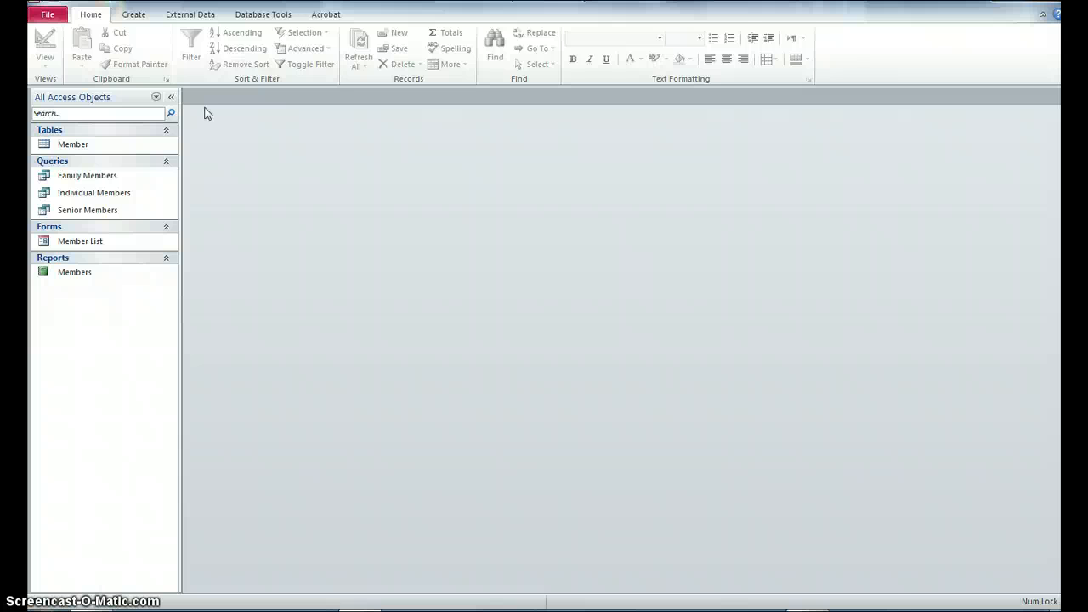
# Step: Run Compact & Repair Database on the Members database twice
pyautogui.click(47, 15)
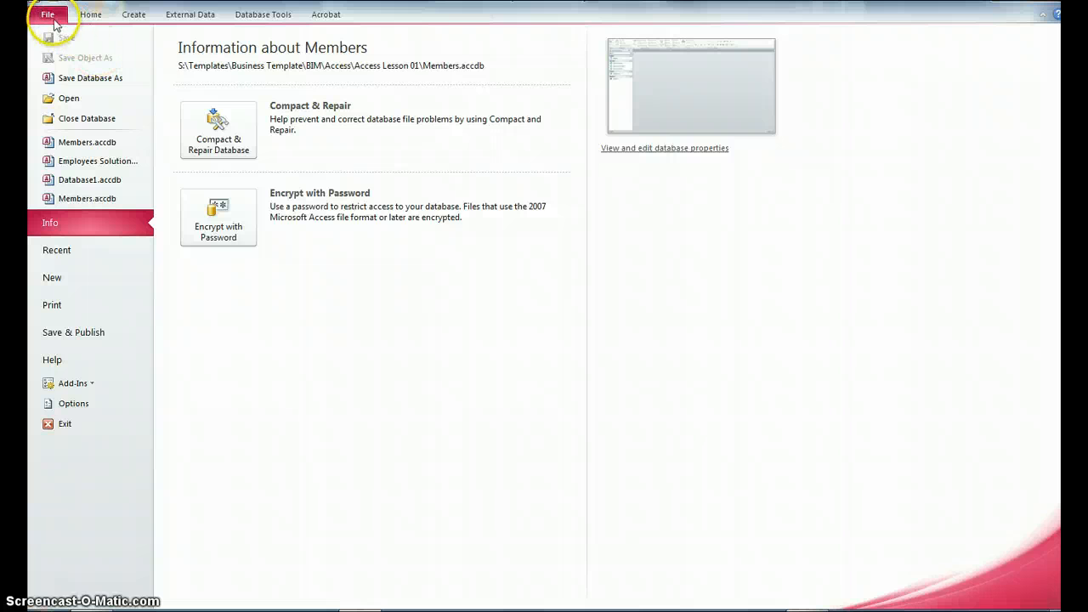
pyautogui.click(229, 162)
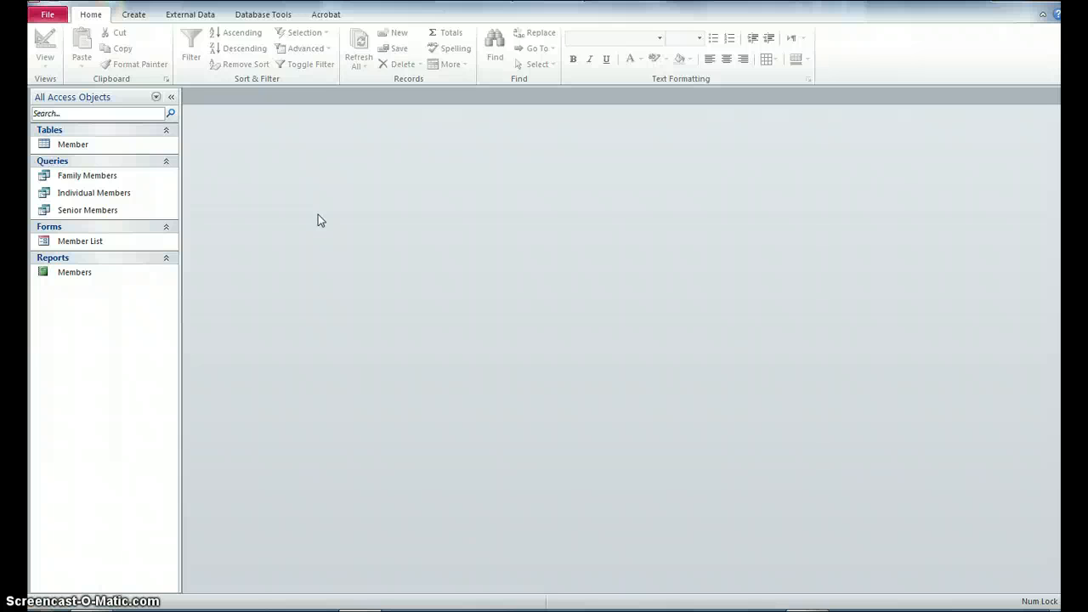
pyautogui.click(46, 14)
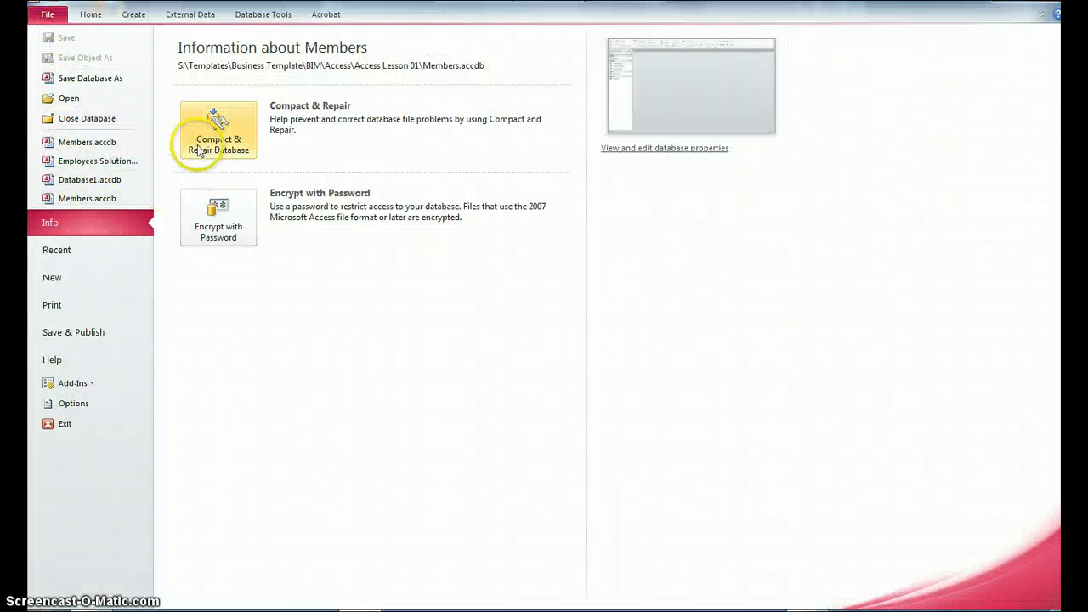
pyautogui.click(231, 149)
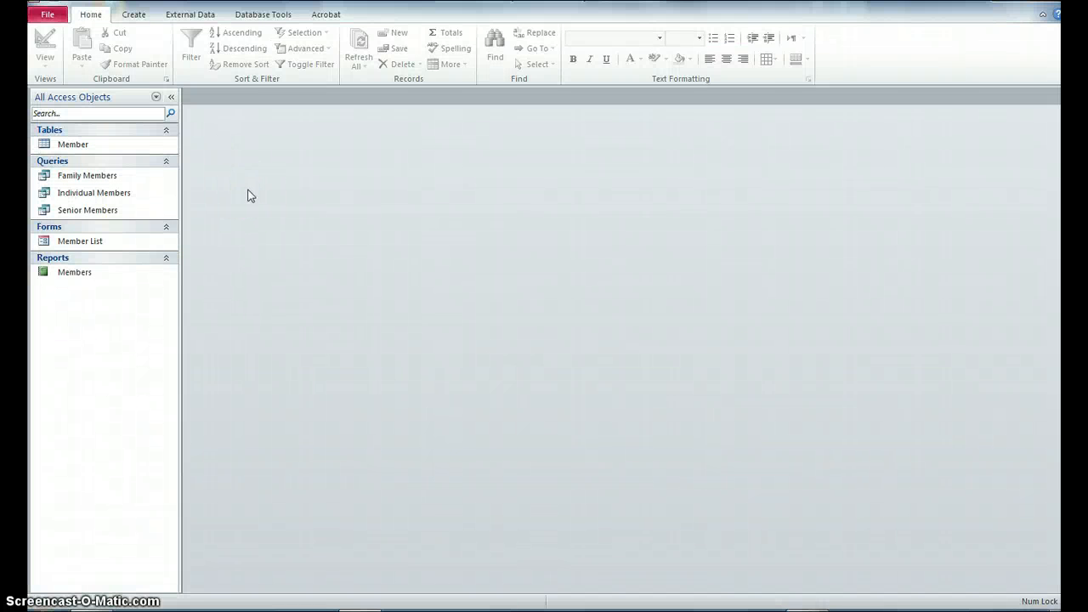
# Step: Save a copy of the database as Members in Documents and return to its Info page
pyautogui.click(48, 14)
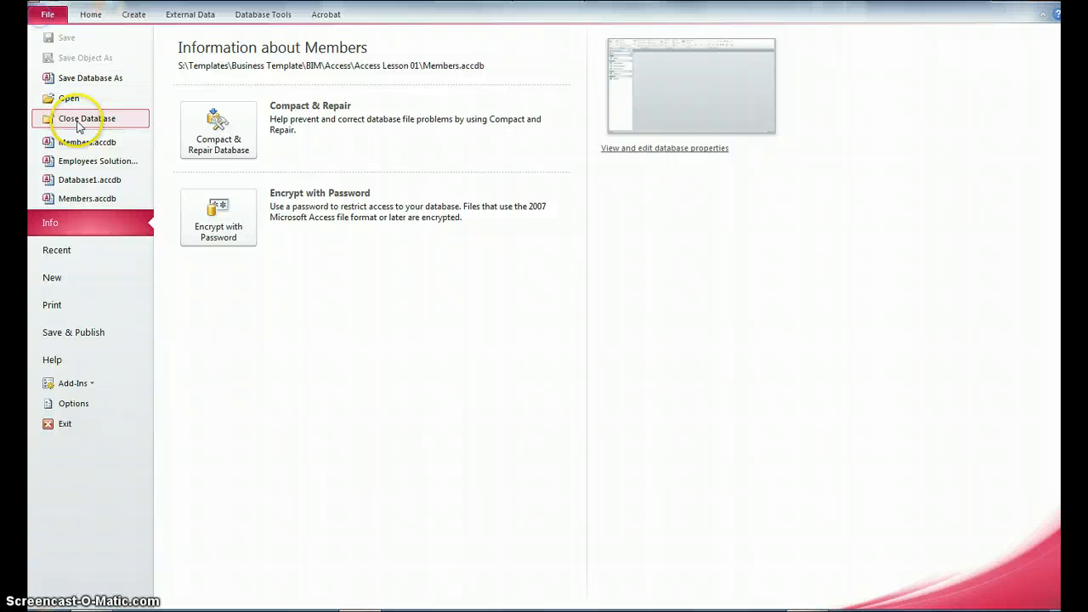
pyautogui.click(100, 82)
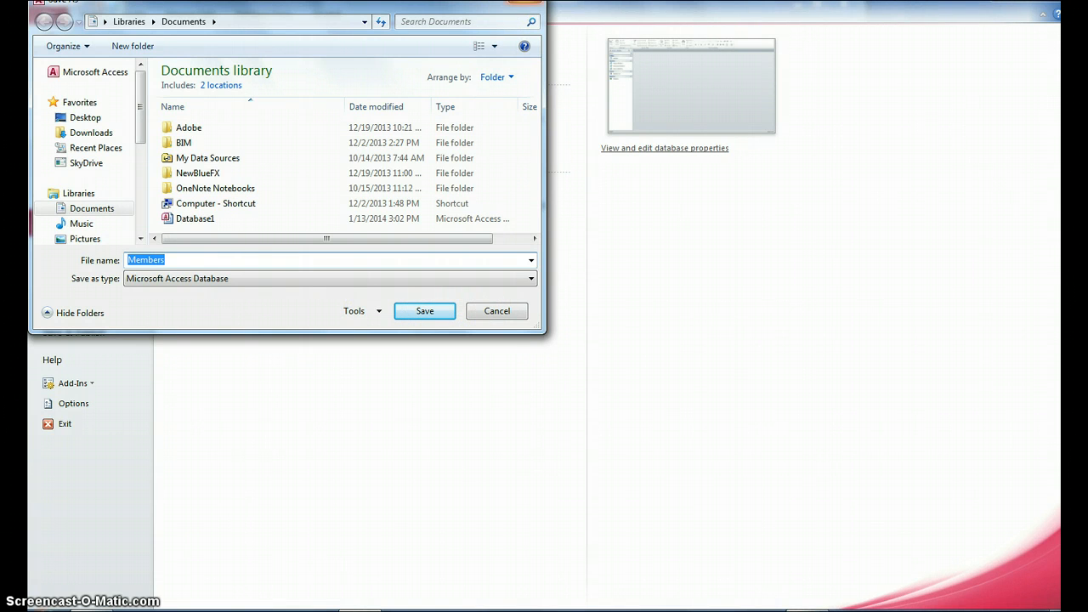
pyautogui.press('Return')
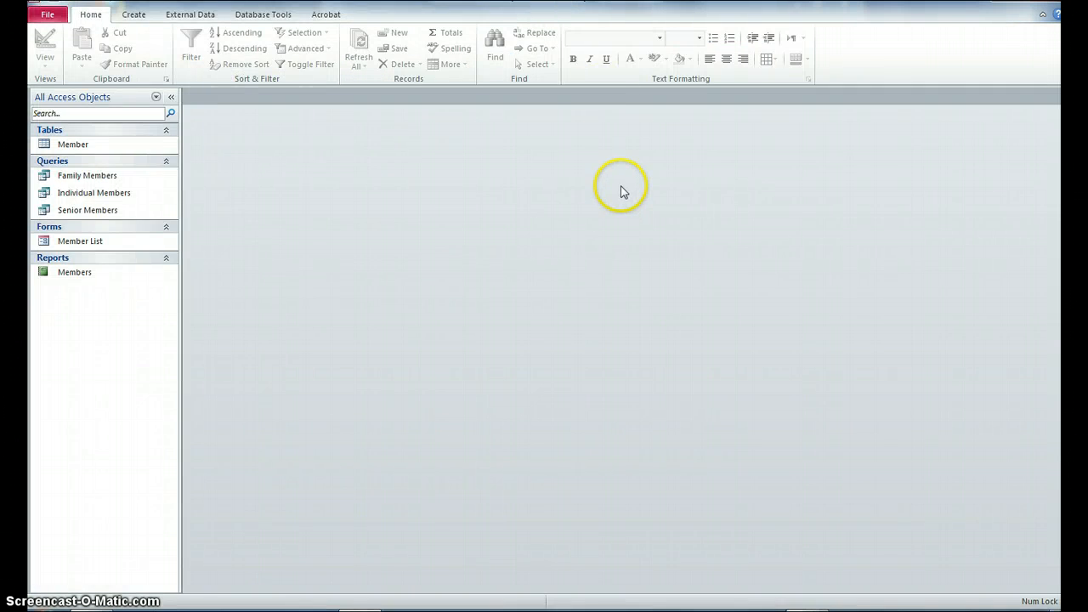
pyautogui.click(45, 15)
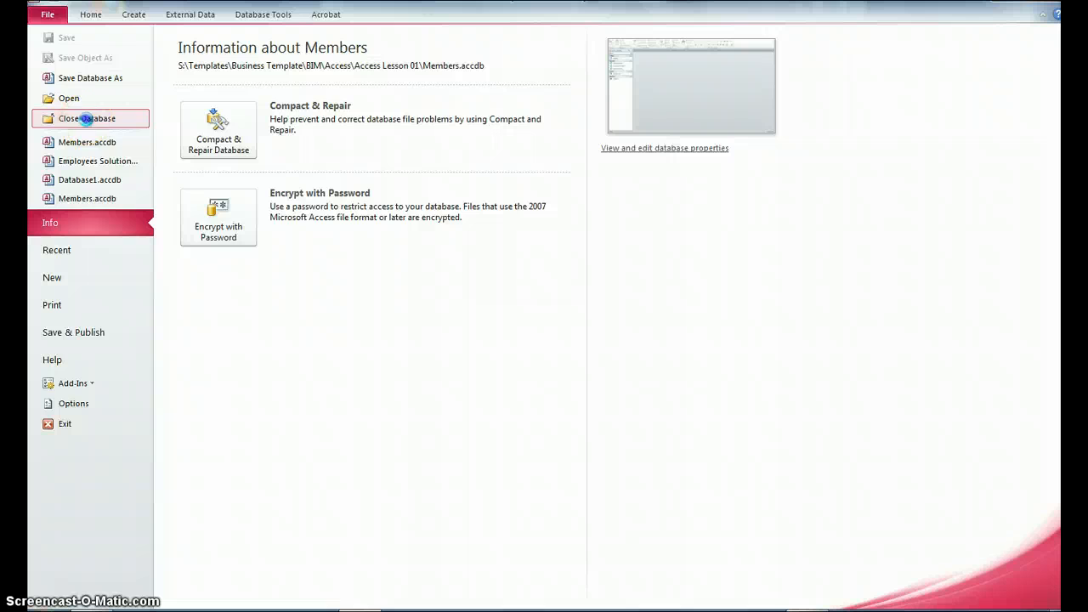
# Step: Close the Members database via Close Database
pyautogui.click(87, 121)
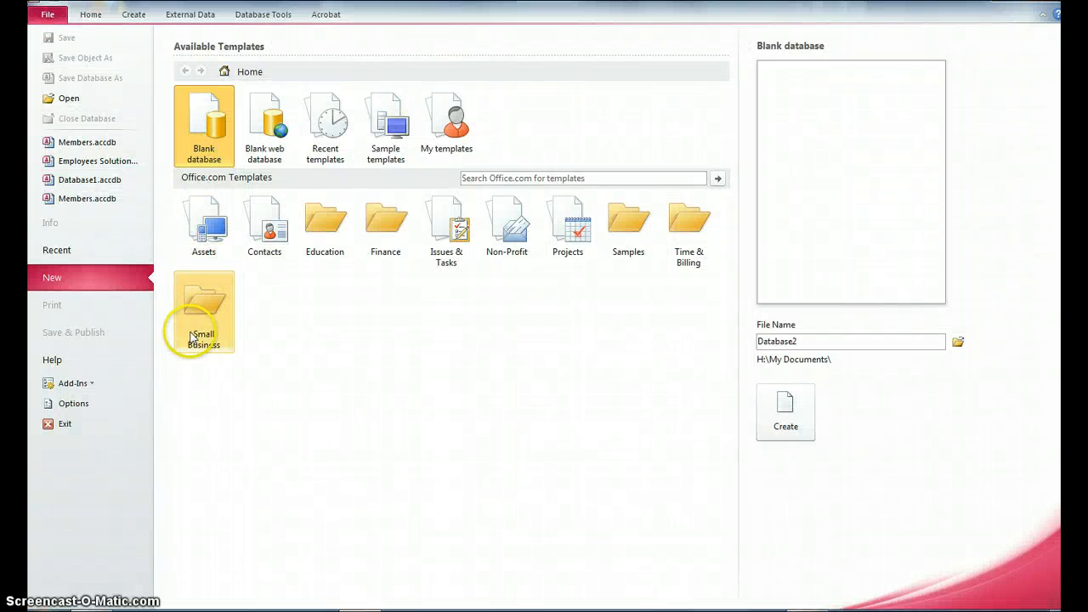